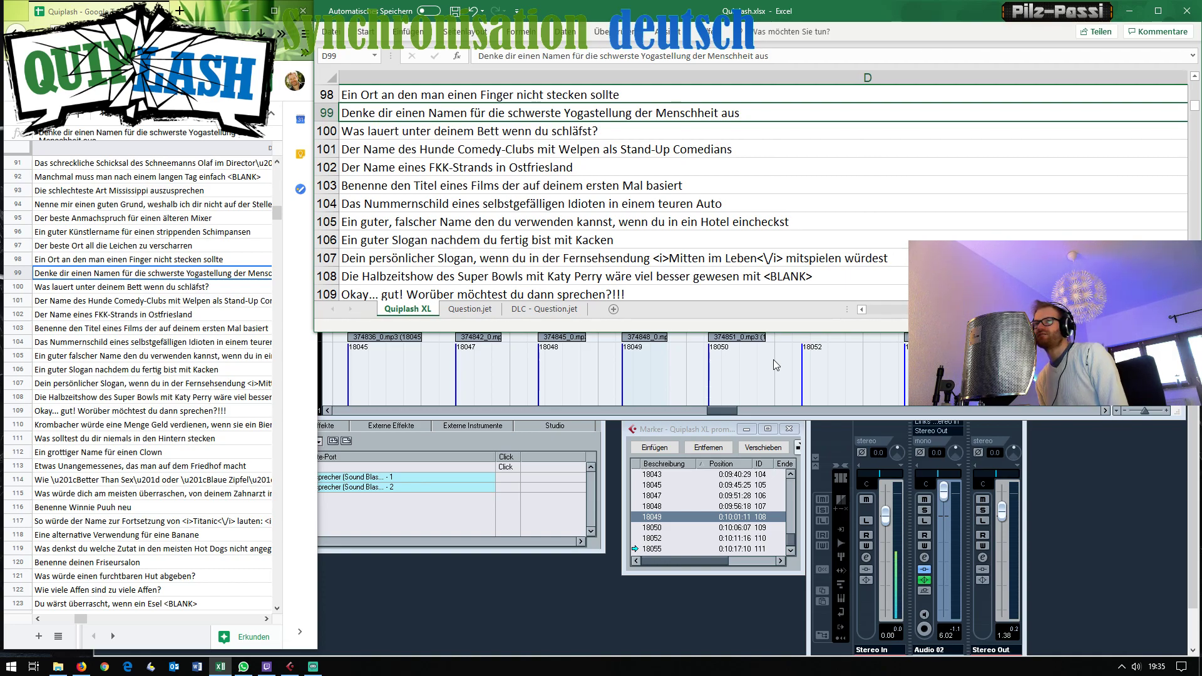
# Check the yoga prompt in row 99 against its English original and insert "gesamten" before "Menschheit" in D99.
pyautogui.press('Left')
pyautogui.press('Left')
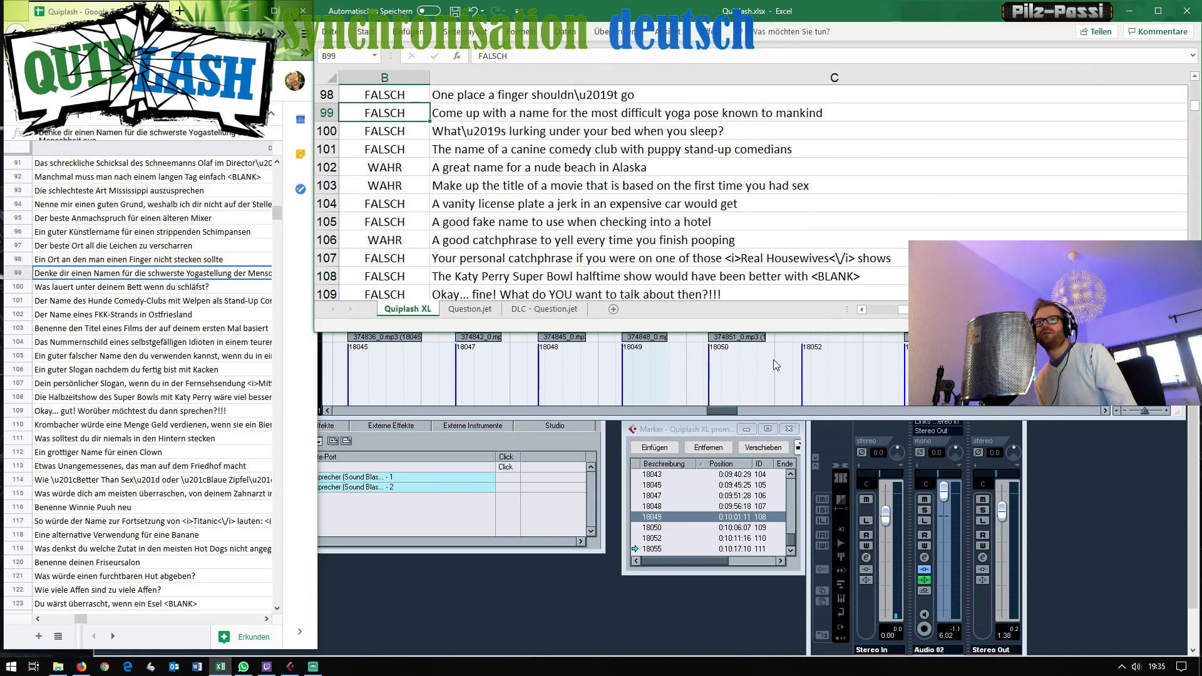
pyautogui.press('Right')
pyautogui.press('Right')
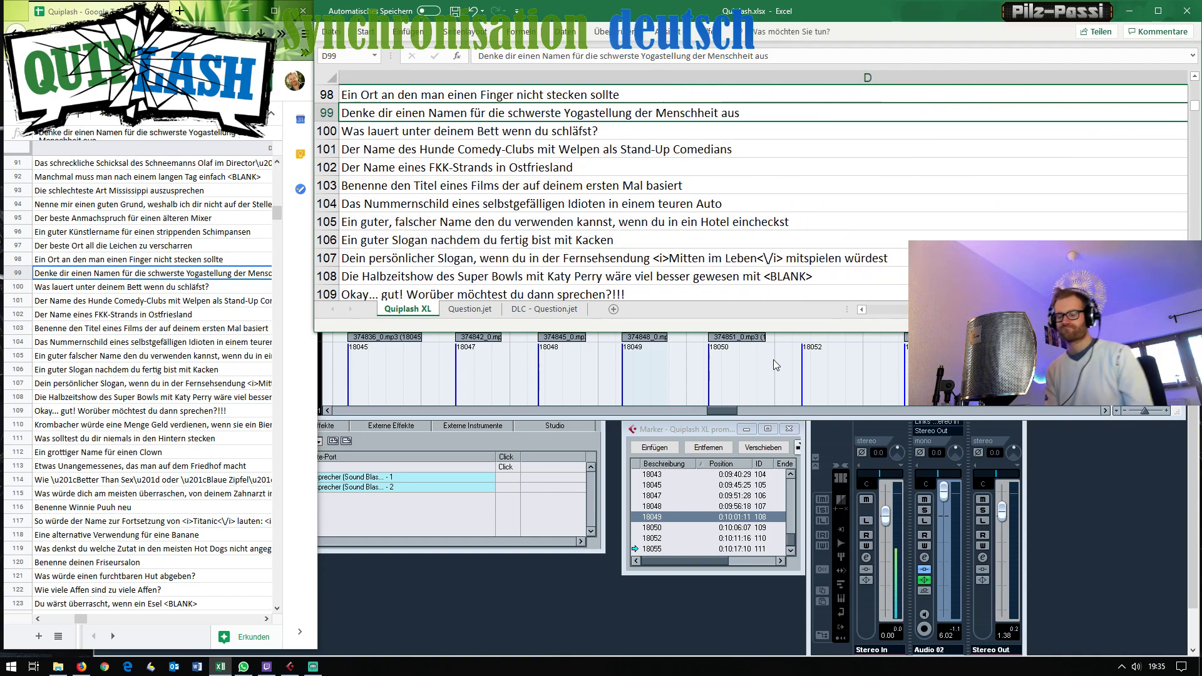
pyautogui.press('F2')
pyautogui.hotkey('ctrl', 'Left')
pyautogui.hotkey('ctrl', 'Left')
pyautogui.write('g')
pyautogui.write('esamten')
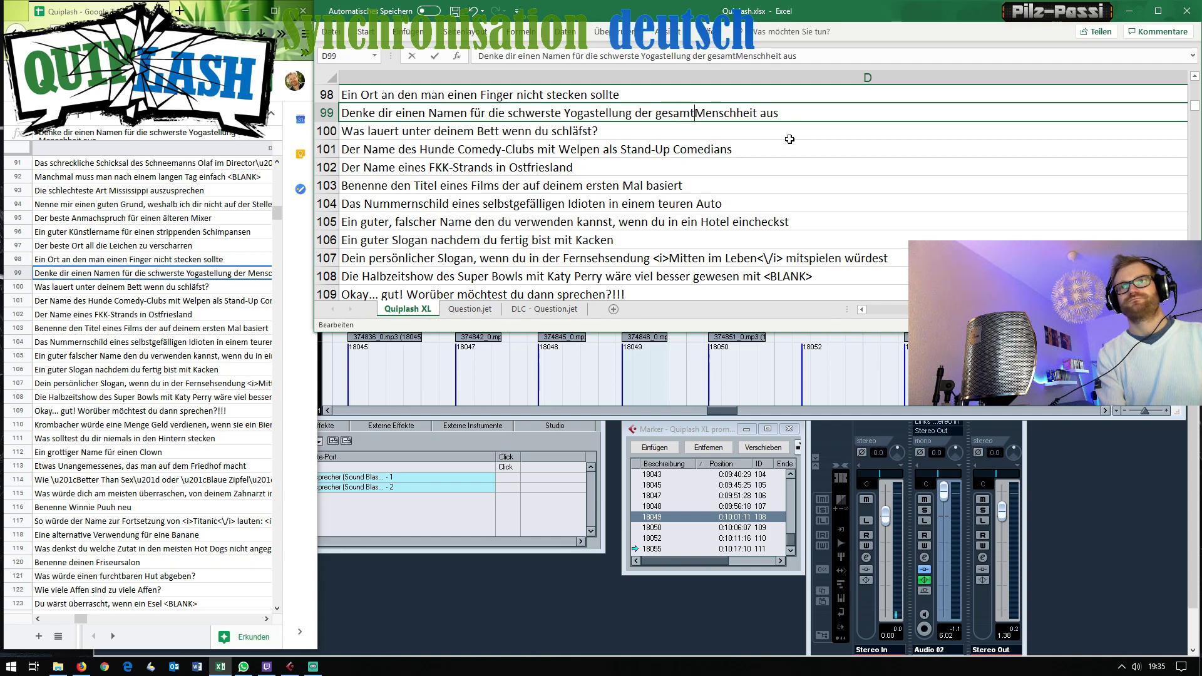
pyautogui.hotkey('ctrl', 'Return')
# Copy the revised text of D99 into row 99 of the Quiplash Google Sheet and return to Excel.
pyautogui.hotkey('ctrl', 'c')
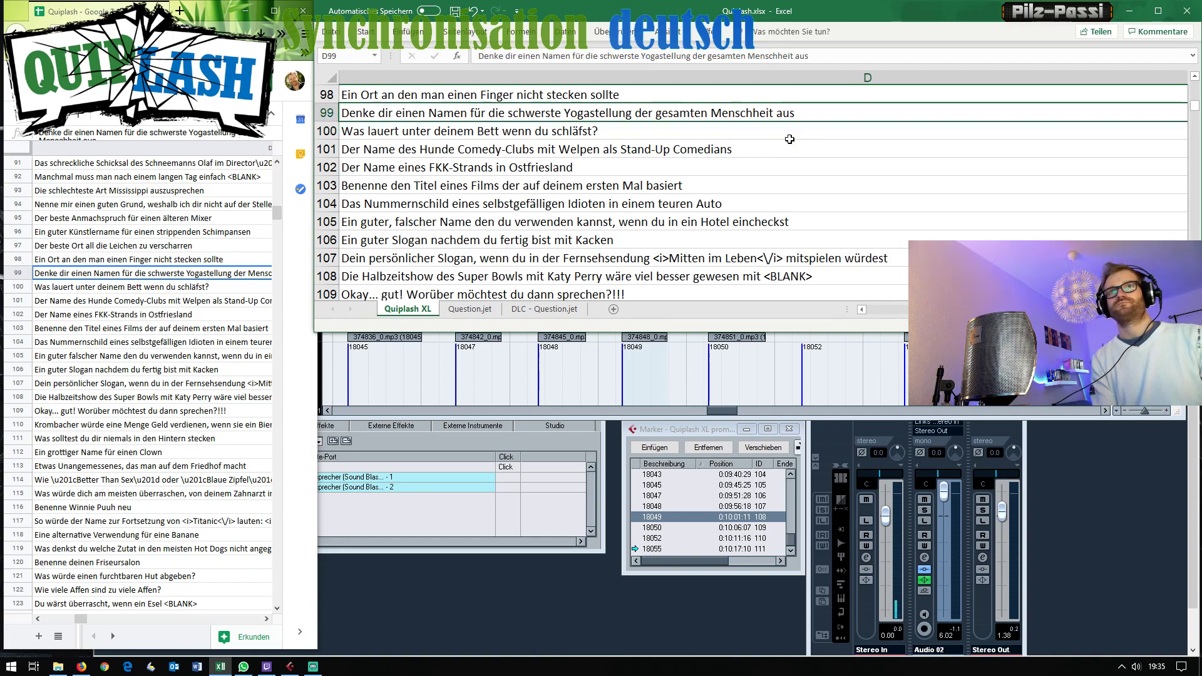
pyautogui.click(182, 275)
pyautogui.hotkey('ctrl', 'v')
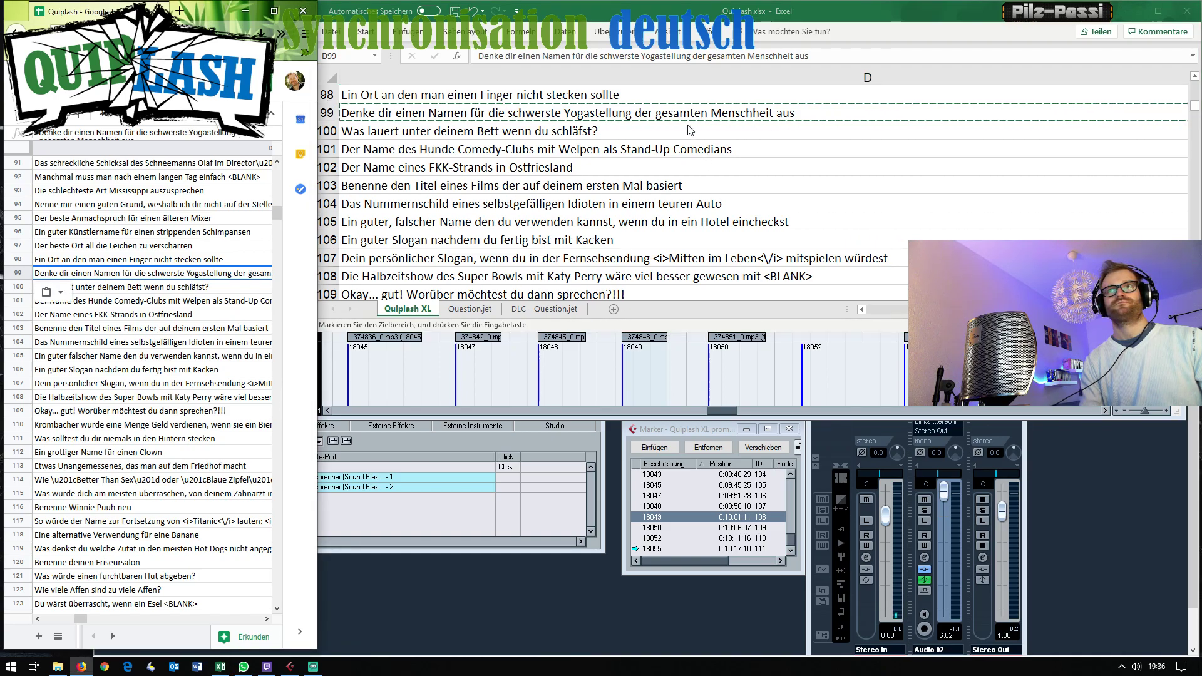
pyautogui.hotkey('alt', 'Tab')
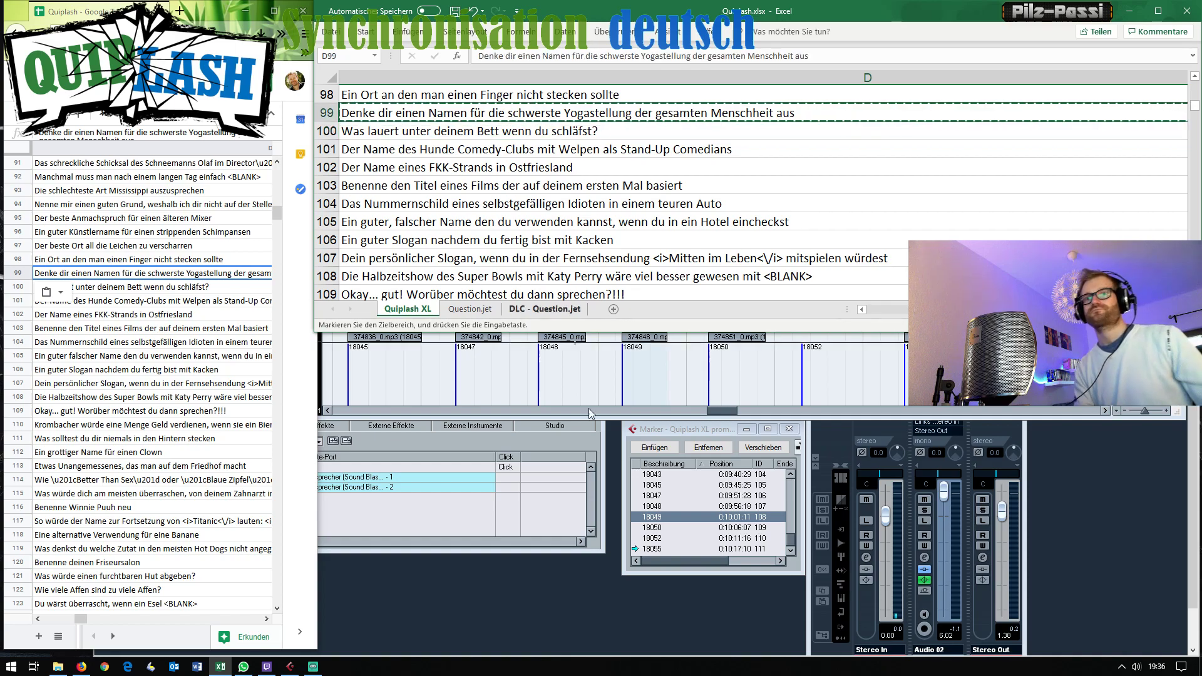
# Switch to Cubase, record the yoga prompt on track Audio 02 after the last clip, and play back its final attempt.
pyautogui.click(678, 366)
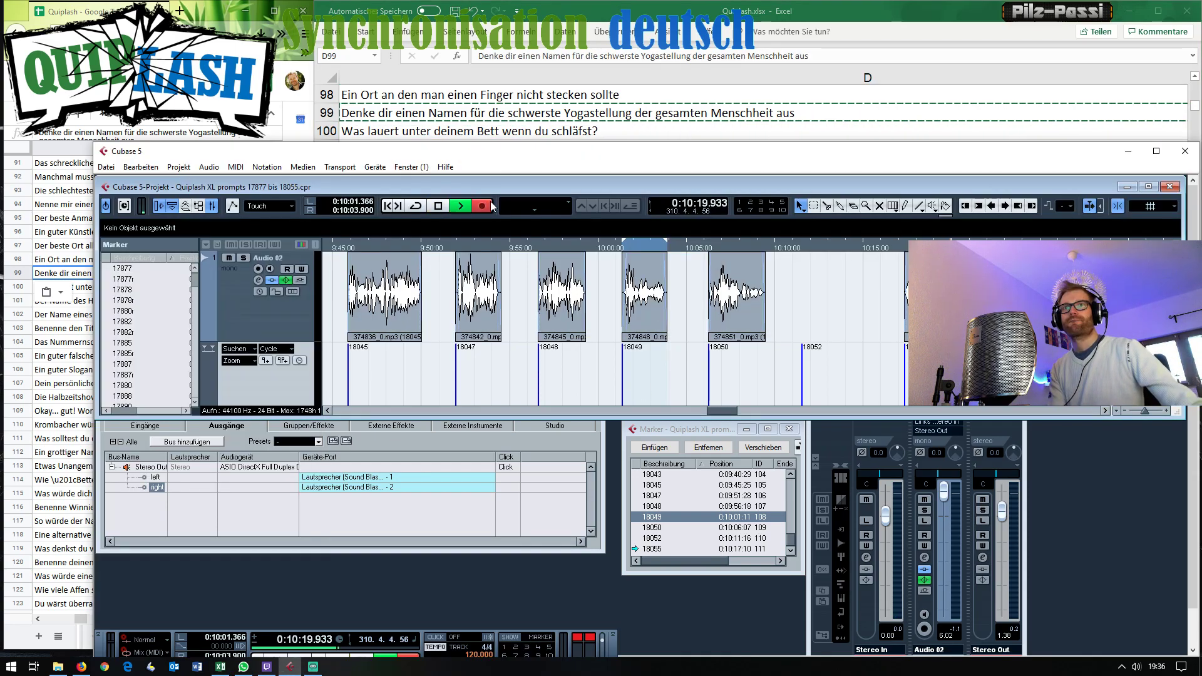
pyautogui.click(257, 269)
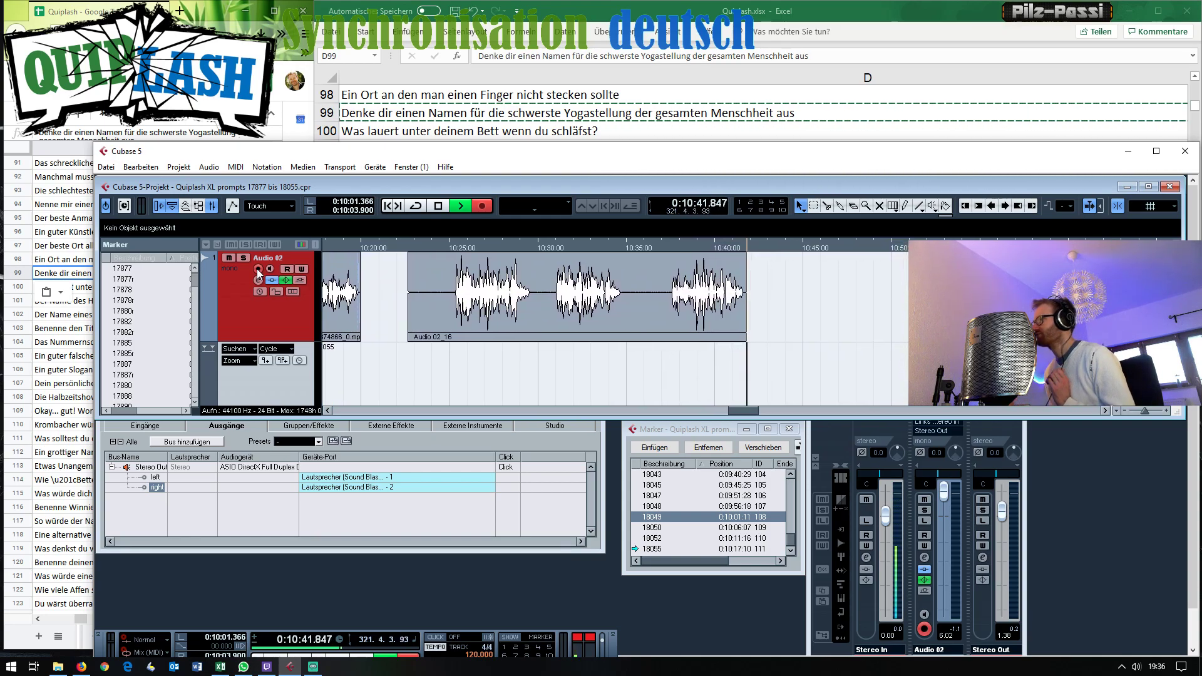
pyautogui.press('space')
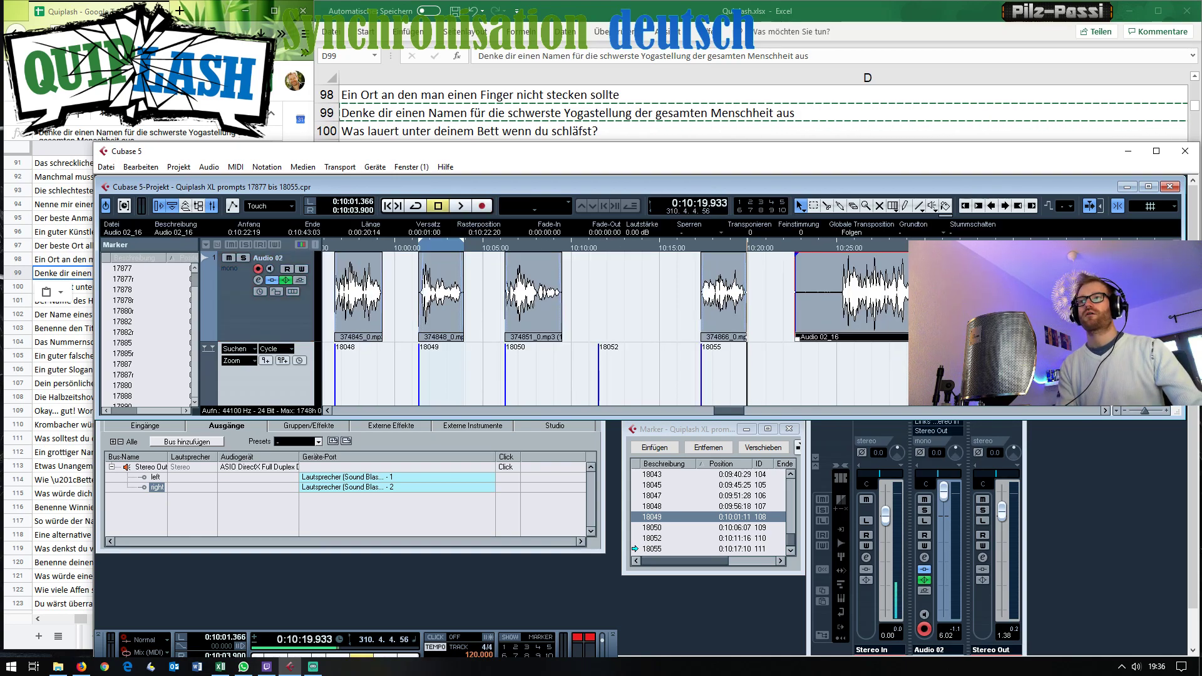
pyautogui.press('space')
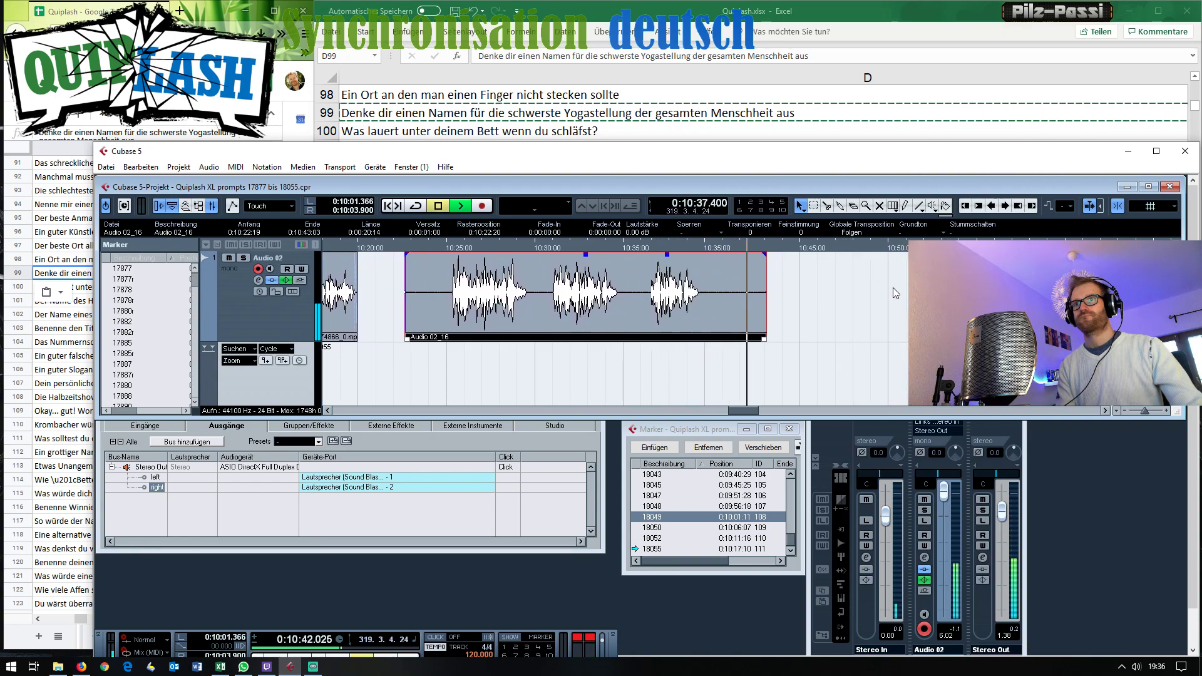
pyautogui.press('space')
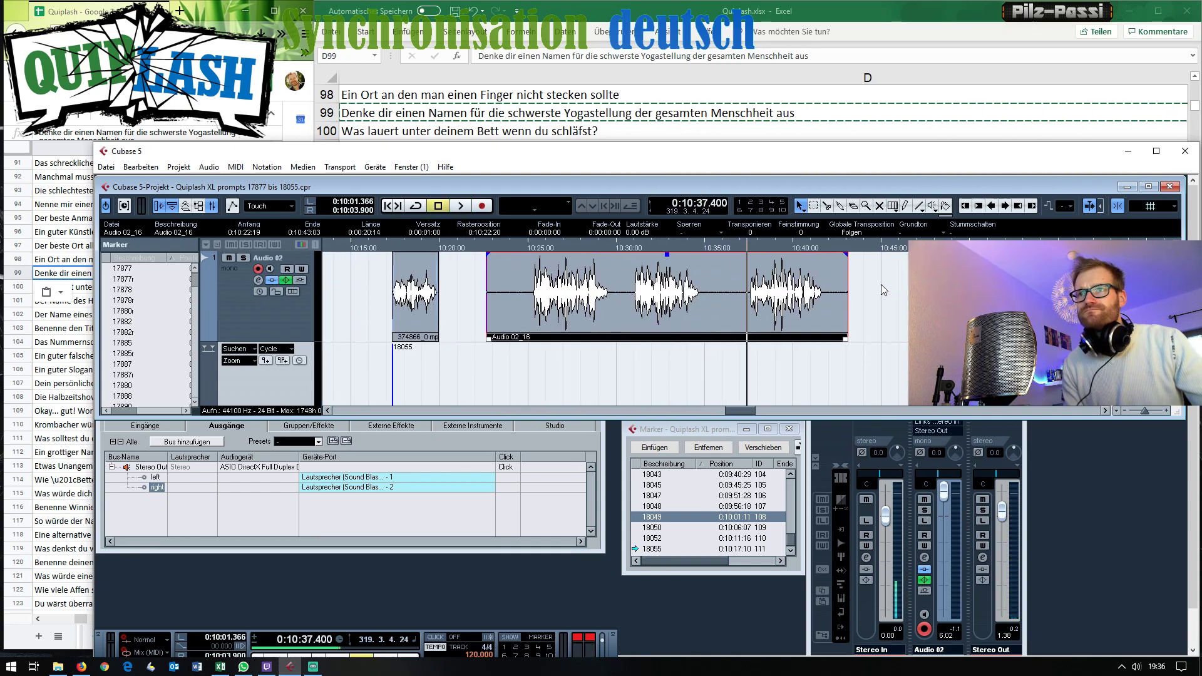
pyautogui.press('space')
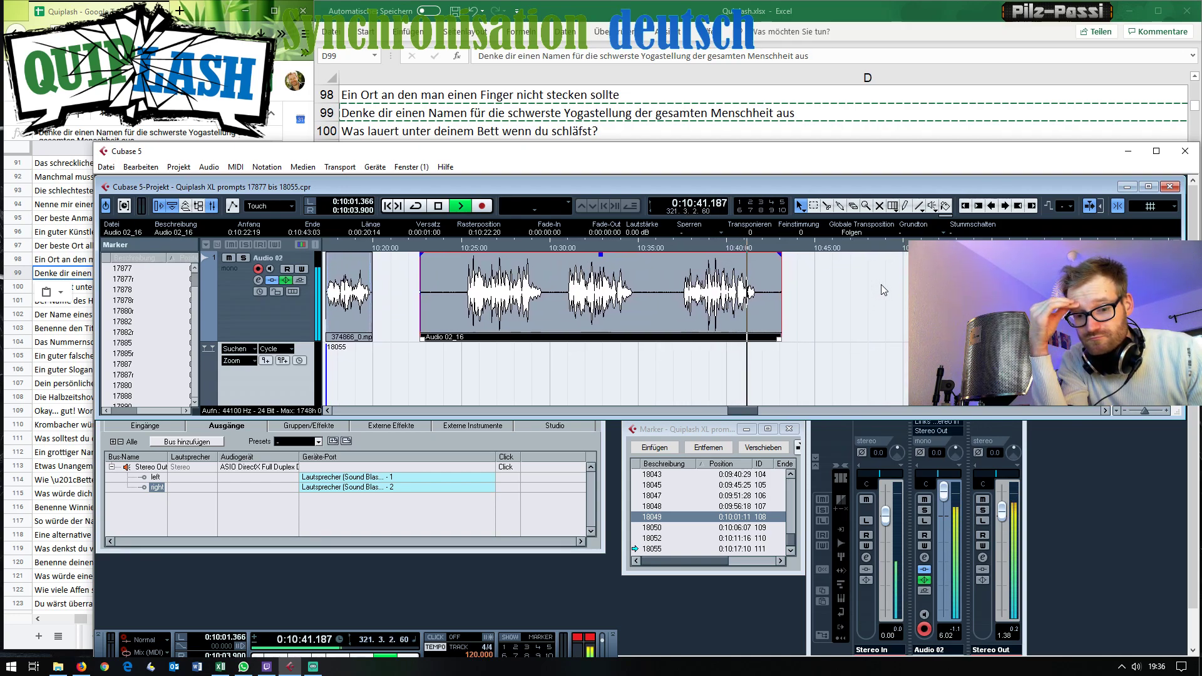
pyautogui.press('space')
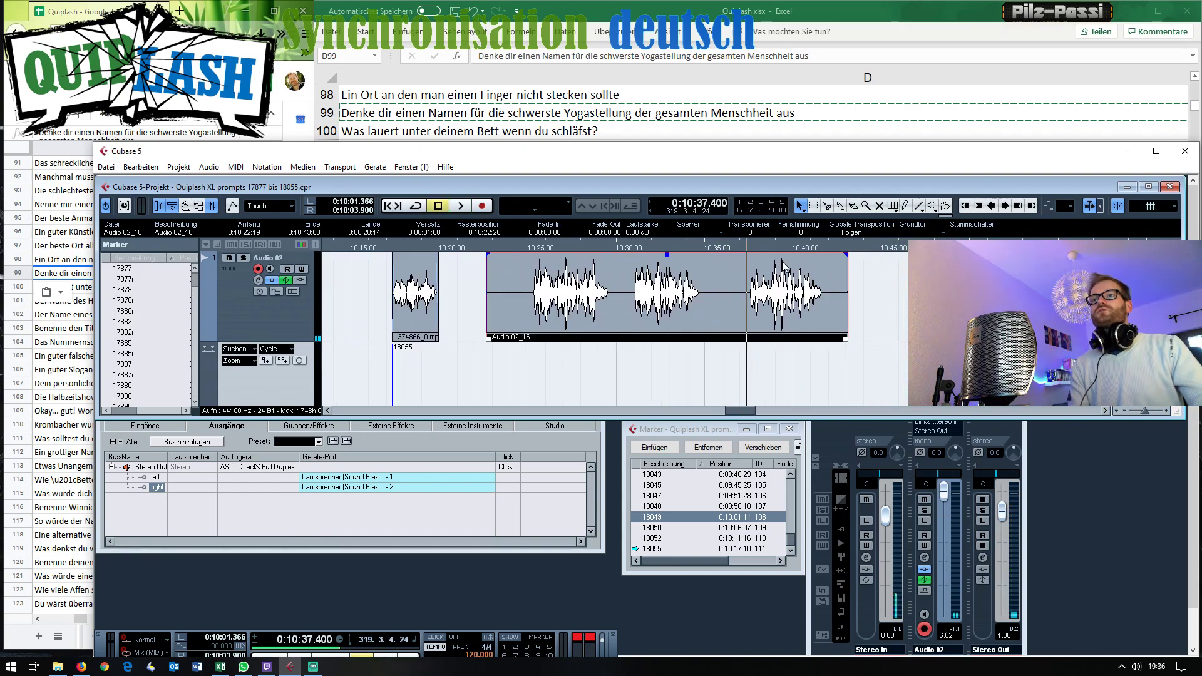
# Isolate the last spoken attempt of the new Audio 02 recording and move it earlier on the track, toward the preceding clips.
pyautogui.keyDown('alt'); pyautogui.click(749, 302); pyautogui.keyUp('alt')
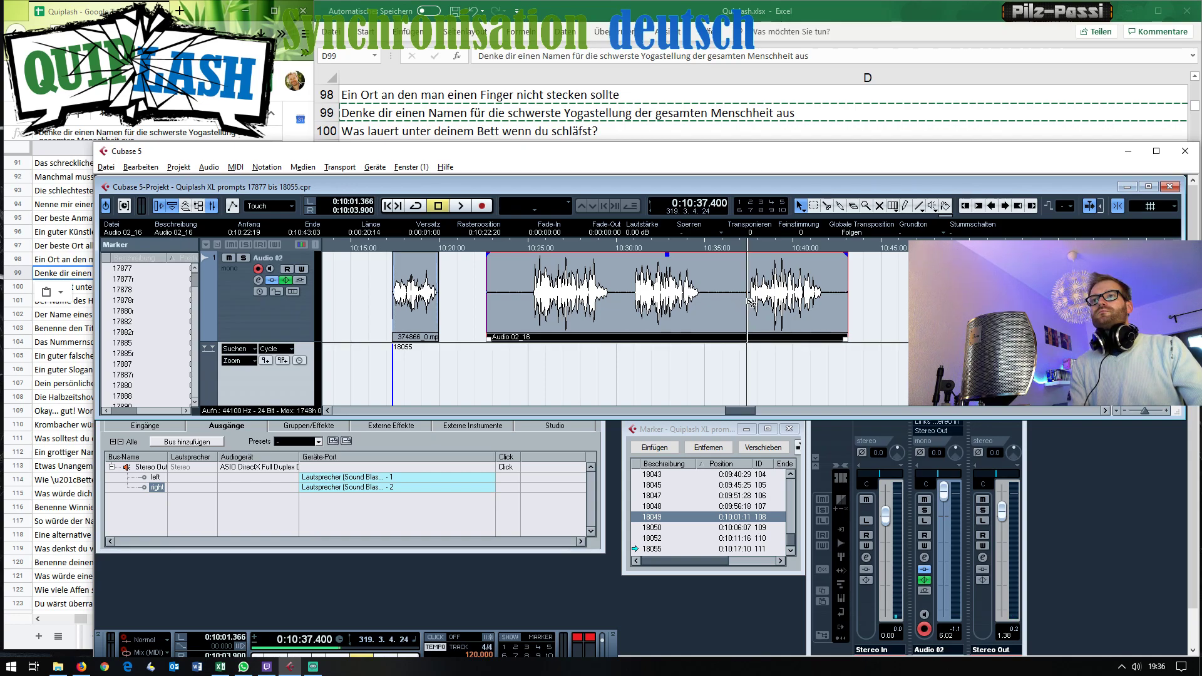
pyautogui.keyDown('alt'); pyautogui.click(824, 303); pyautogui.keyUp('alt')
pyautogui.click(836, 303)
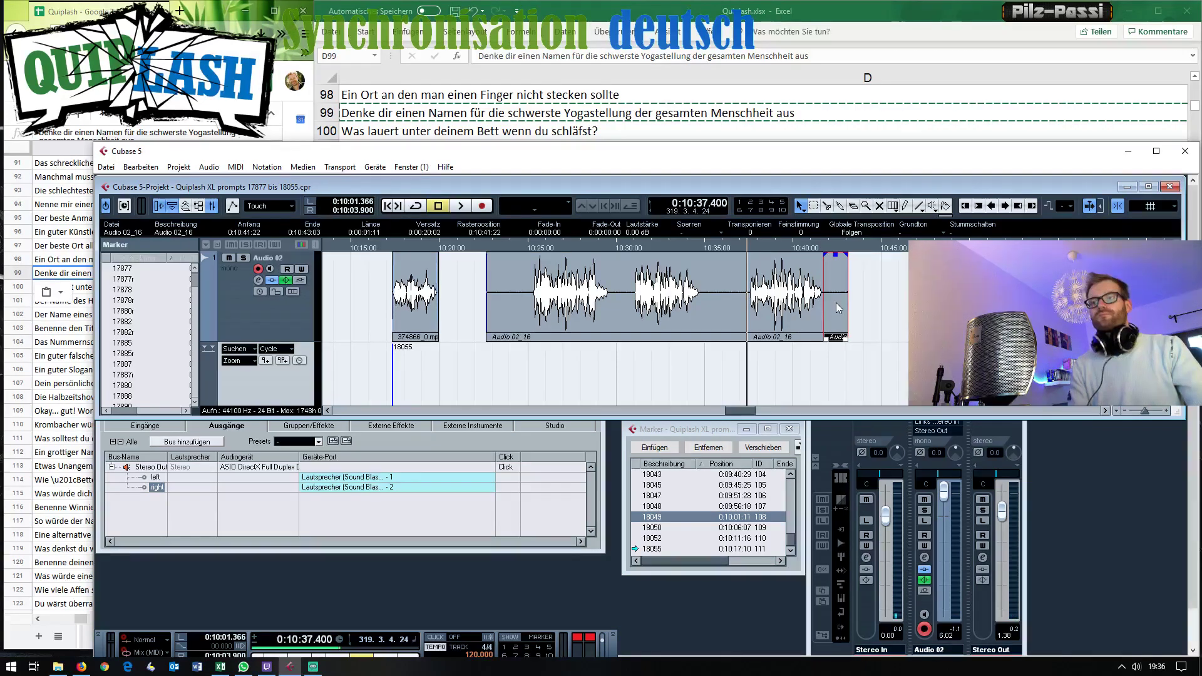
pyautogui.click(719, 311)
pyautogui.press('Delete')
pyautogui.moveTo(756, 294); pyautogui.dragTo(567, 295)
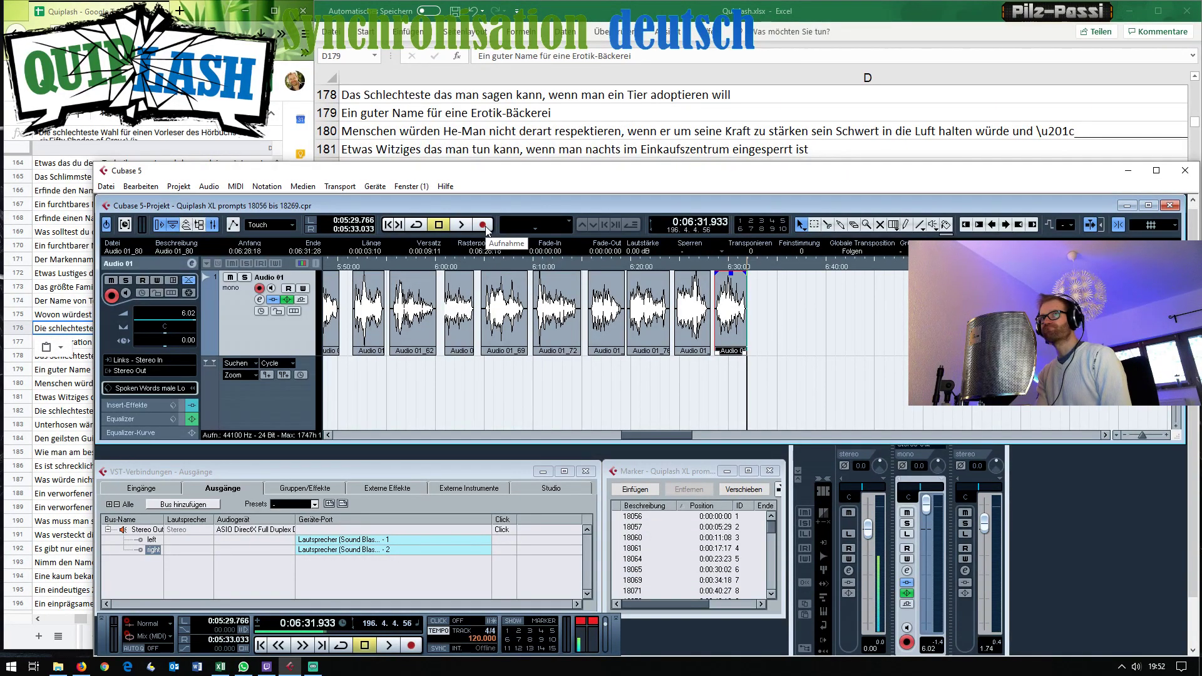
# Record the next prompt on track Audio 01 directly after the last clip and play back its final attempts.
pyautogui.click(486, 227)
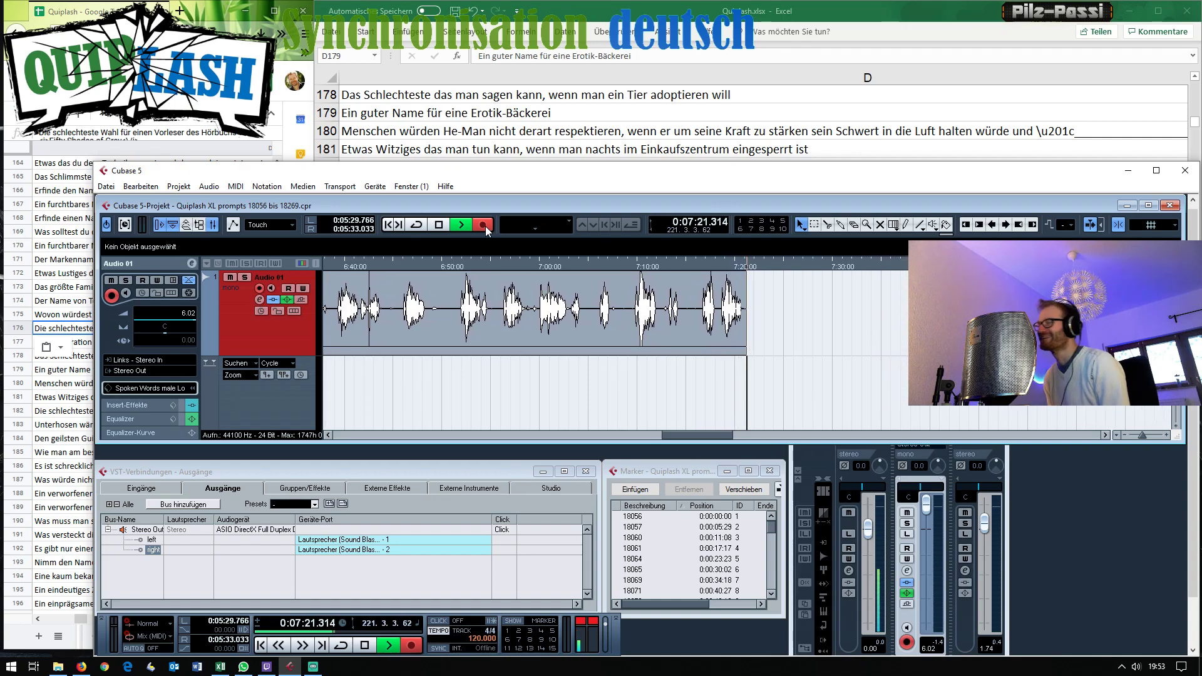
pyautogui.press('space')
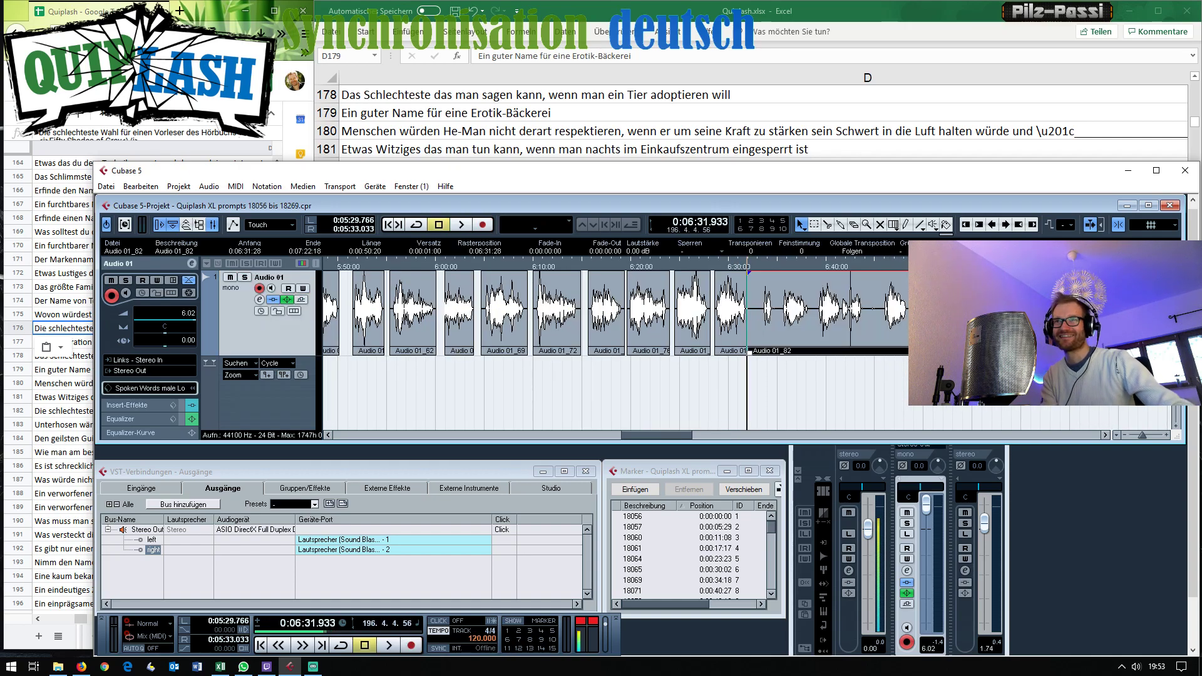
pyautogui.click(861, 266)
pyautogui.press('space')
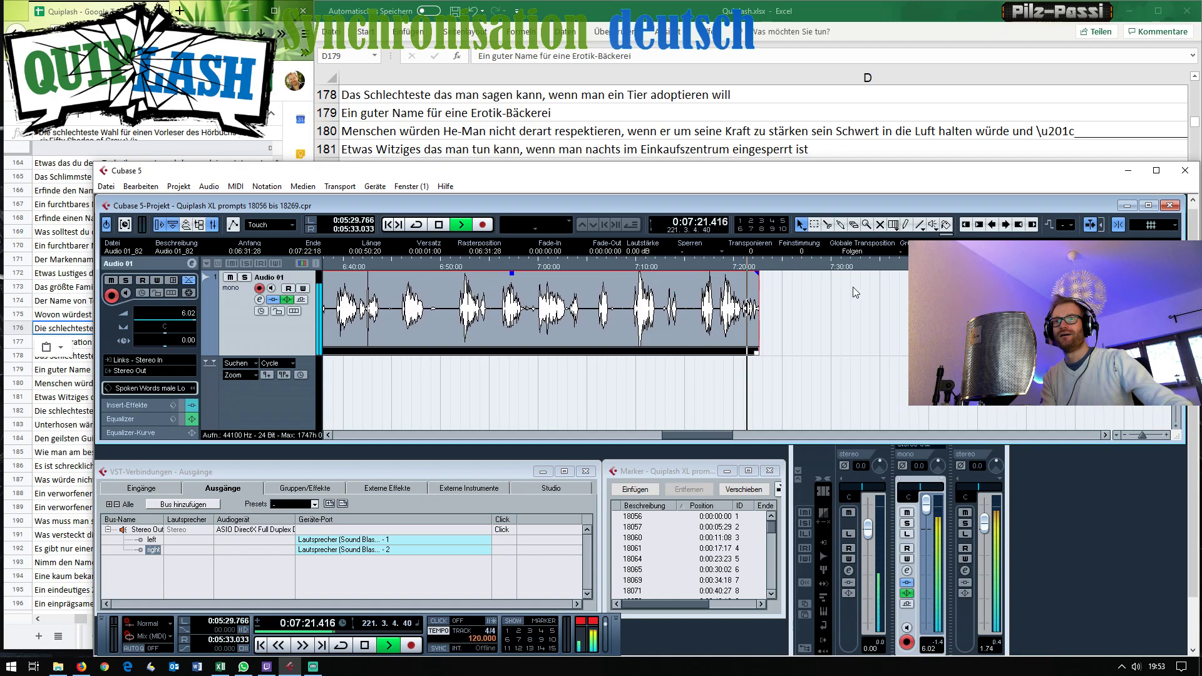
pyautogui.press('space')
pyautogui.press('space')
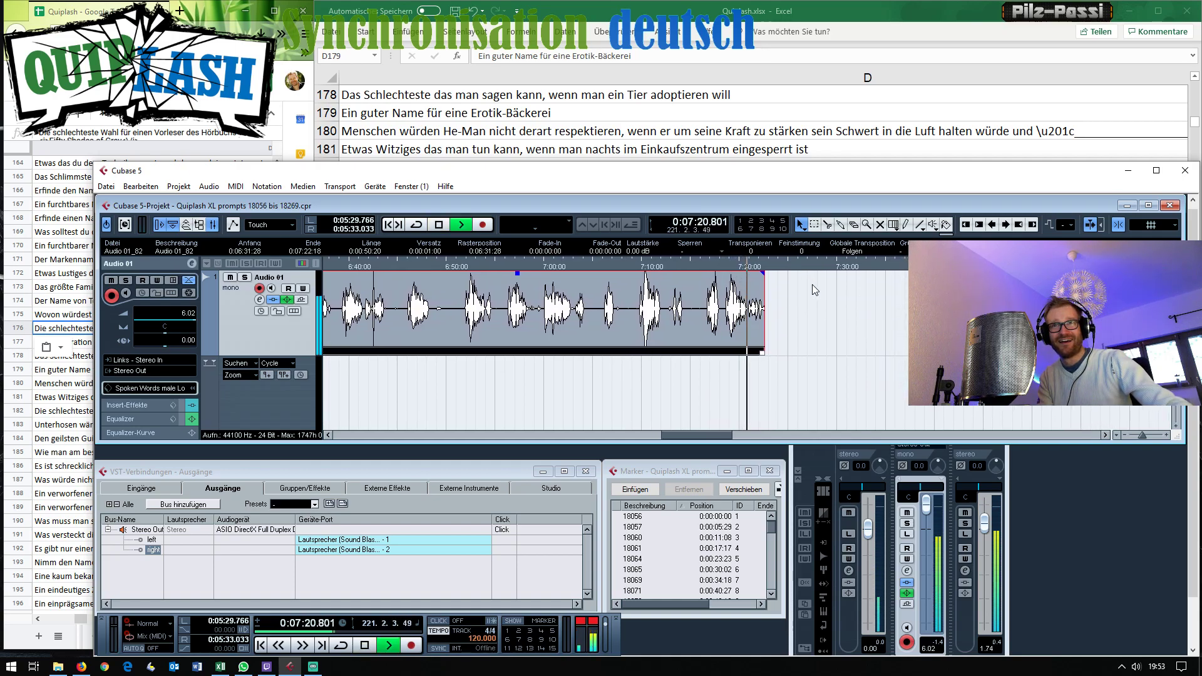
pyautogui.press('space')
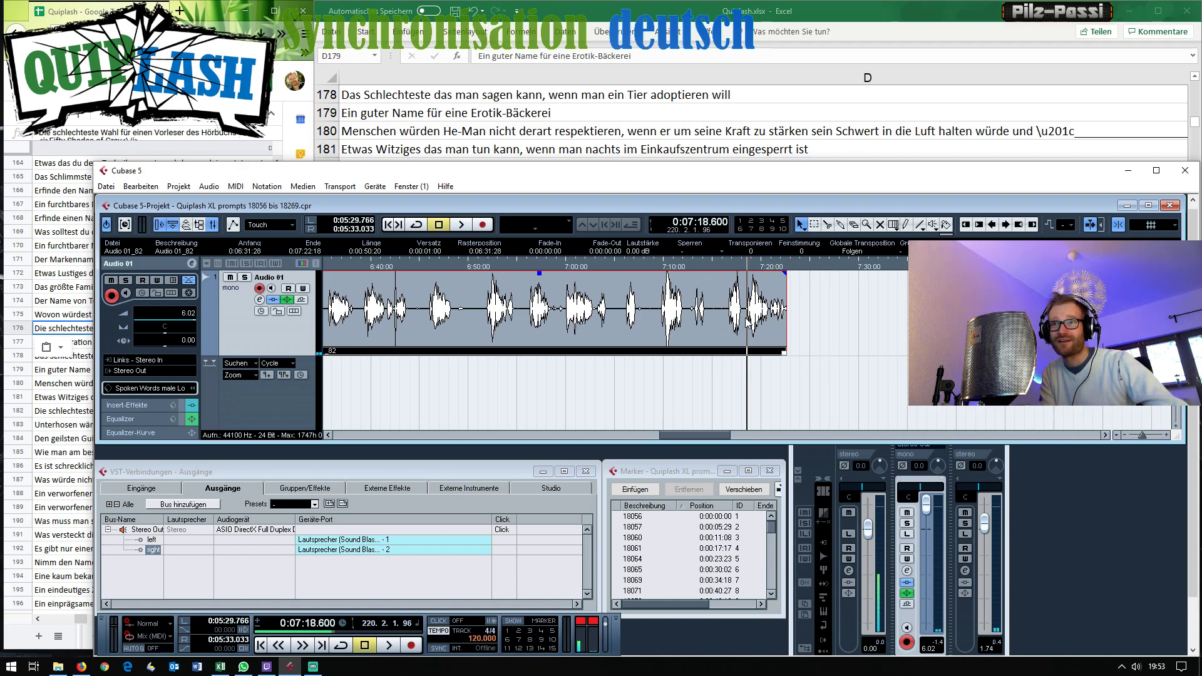
# Split the new Audio 01 recording around its last attempt and delete the parts before and after it.
pyautogui.press('h')
pyautogui.press('h')
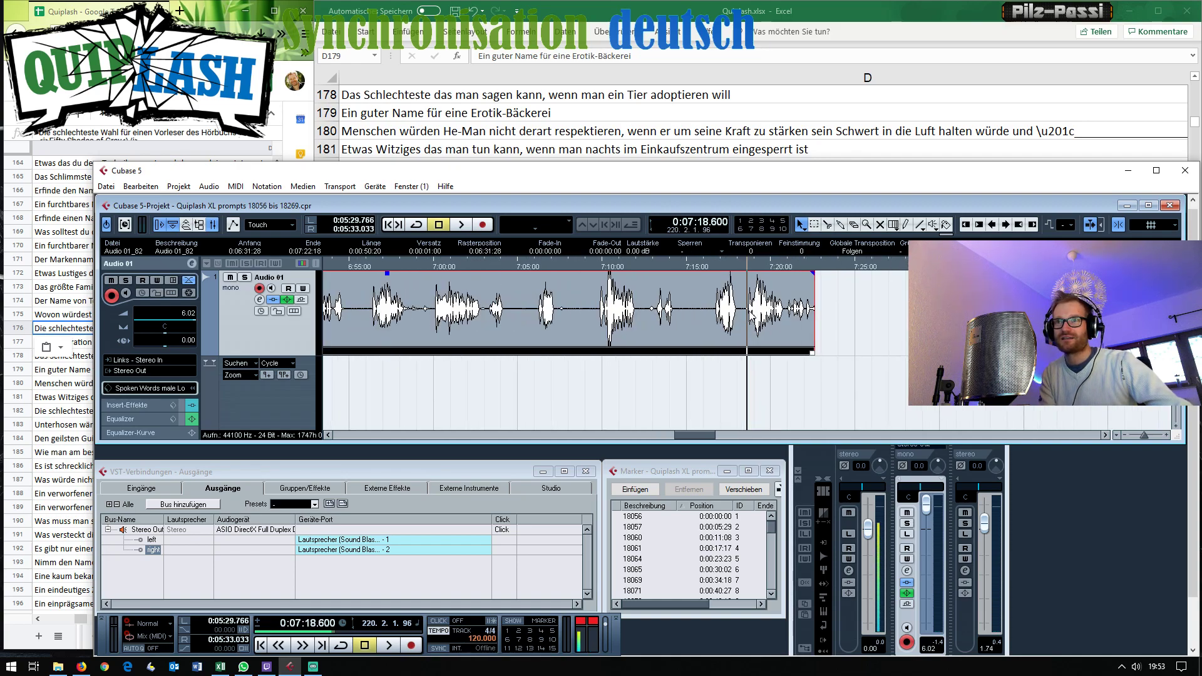
pyautogui.keyDown('alt'); pyautogui.click(747, 273); pyautogui.keyUp('alt')
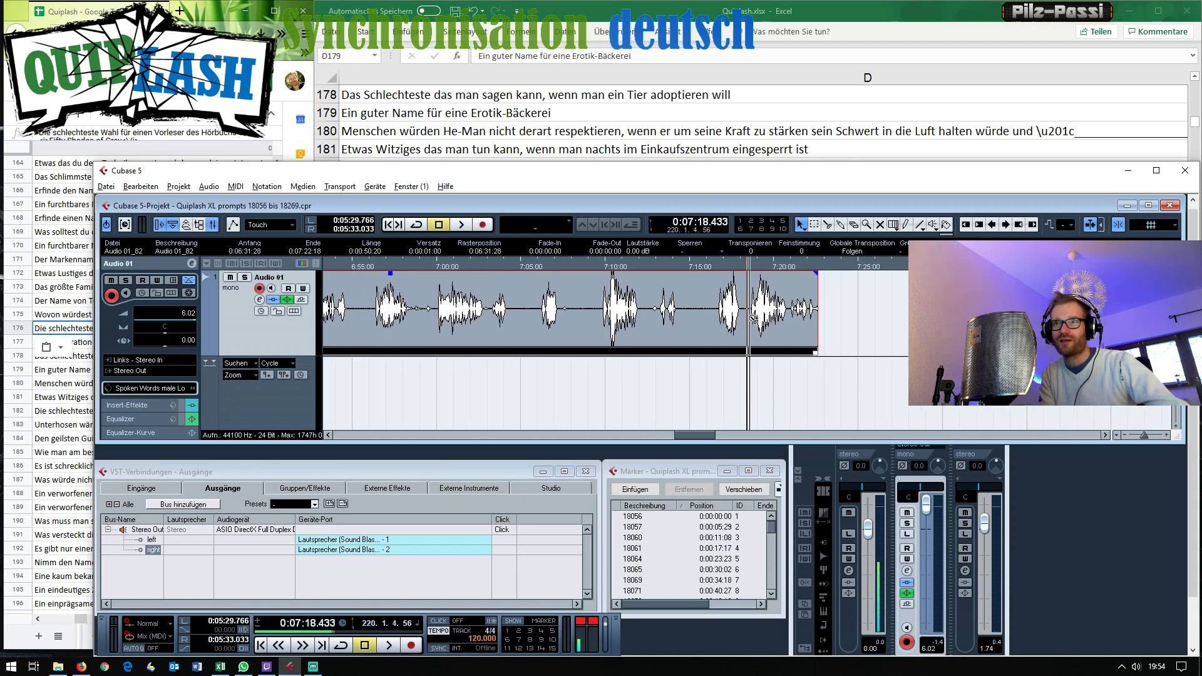
pyautogui.keyDown('alt'); pyautogui.click(791, 319); pyautogui.keyUp('alt')
pyautogui.press('Delete')
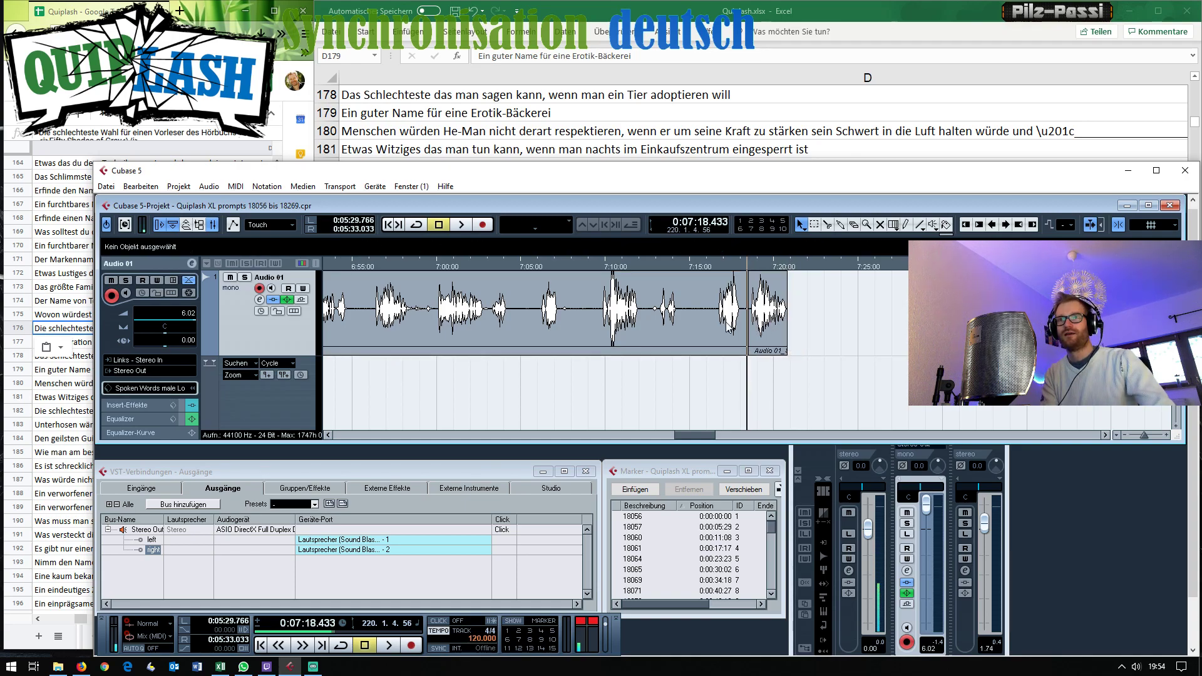
pyautogui.press('Left')
pyautogui.press('Delete')
# Move the isolated take back beside the preceding Audio 01 clips, starting at about 6:32 on the timeline.
pyautogui.moveTo(758, 323); pyautogui.dragTo(406, 303)
pyautogui.moveTo(908, 307); pyautogui.dragTo(503, 322)
pyautogui.moveTo(501, 329); pyautogui.dragTo(501, 328)
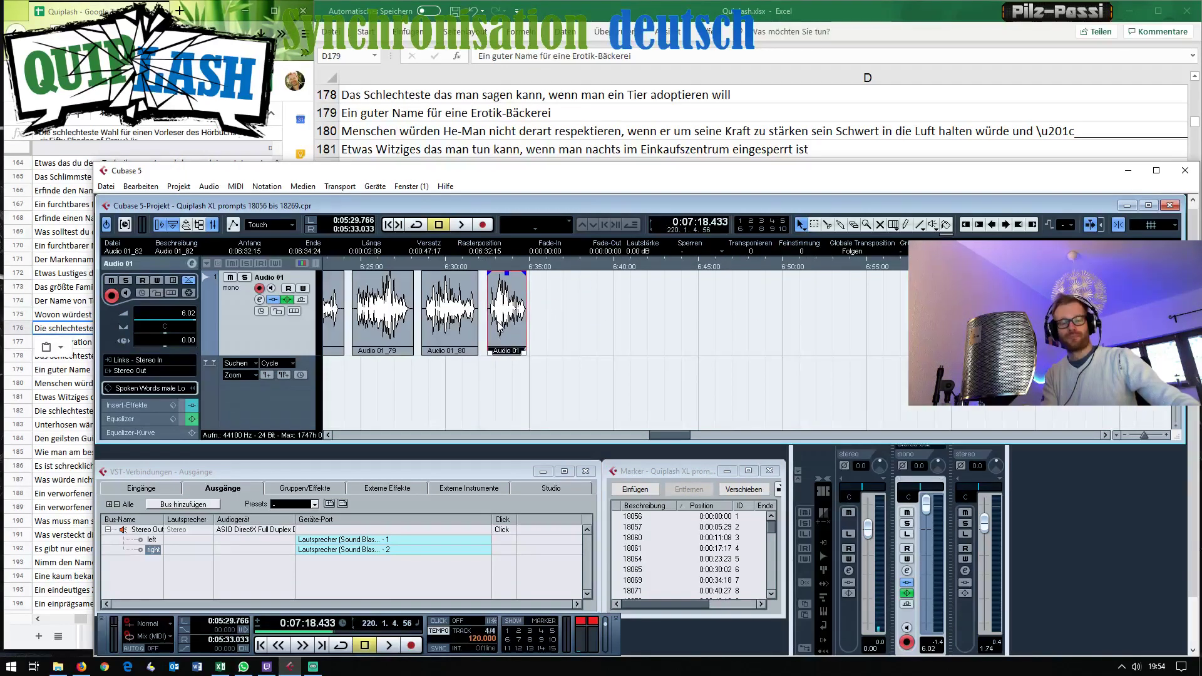
pyautogui.press('g')
pyautogui.press('g')
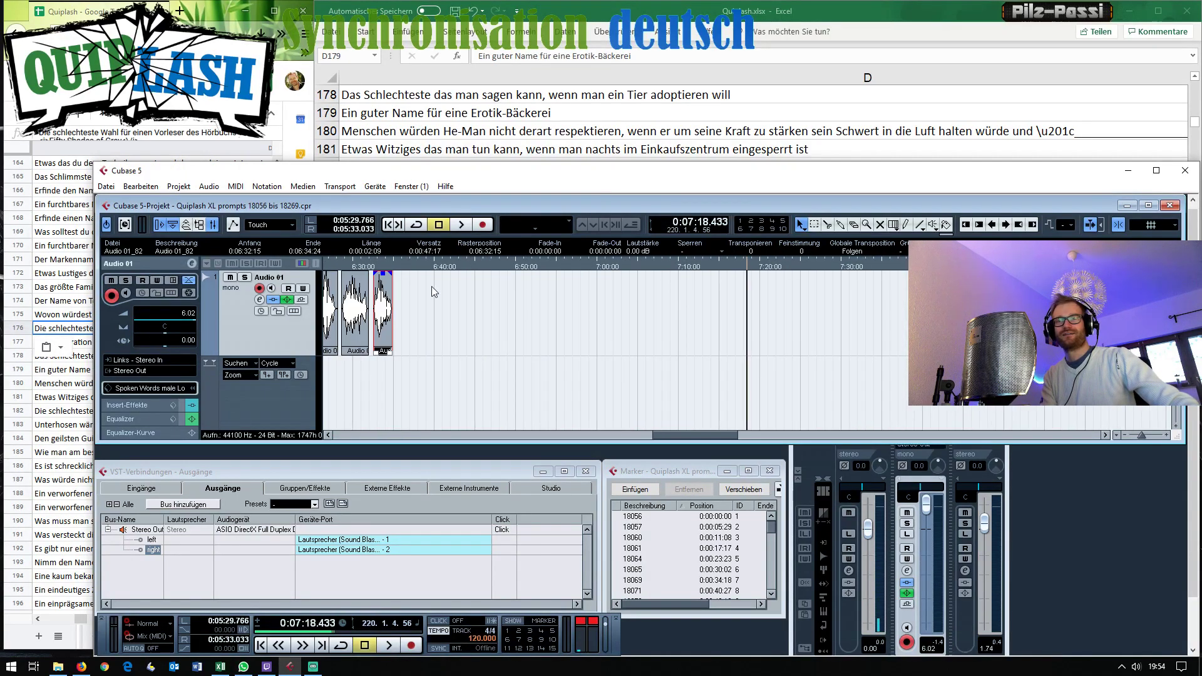
pyautogui.click(389, 224)
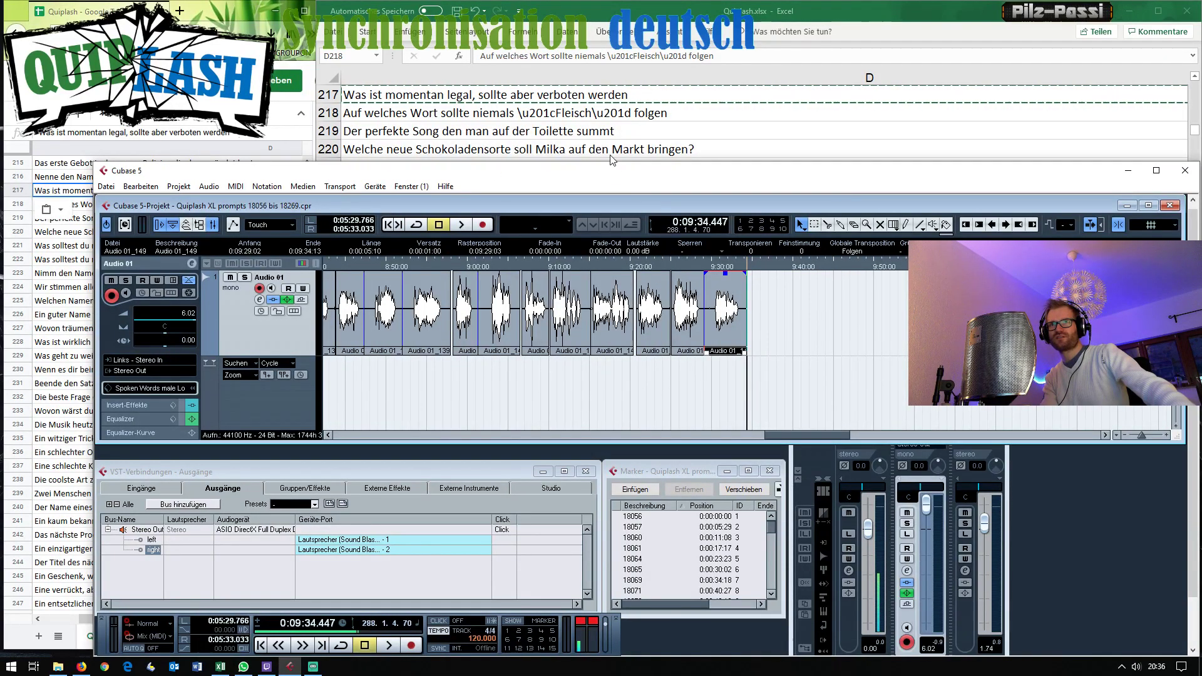
# In Excel, check row 218 against its English original and remove the leading "Auf" from D218, starting the sentence with "Welches".
pyautogui.click(586, 116)
pyautogui.press('Left')
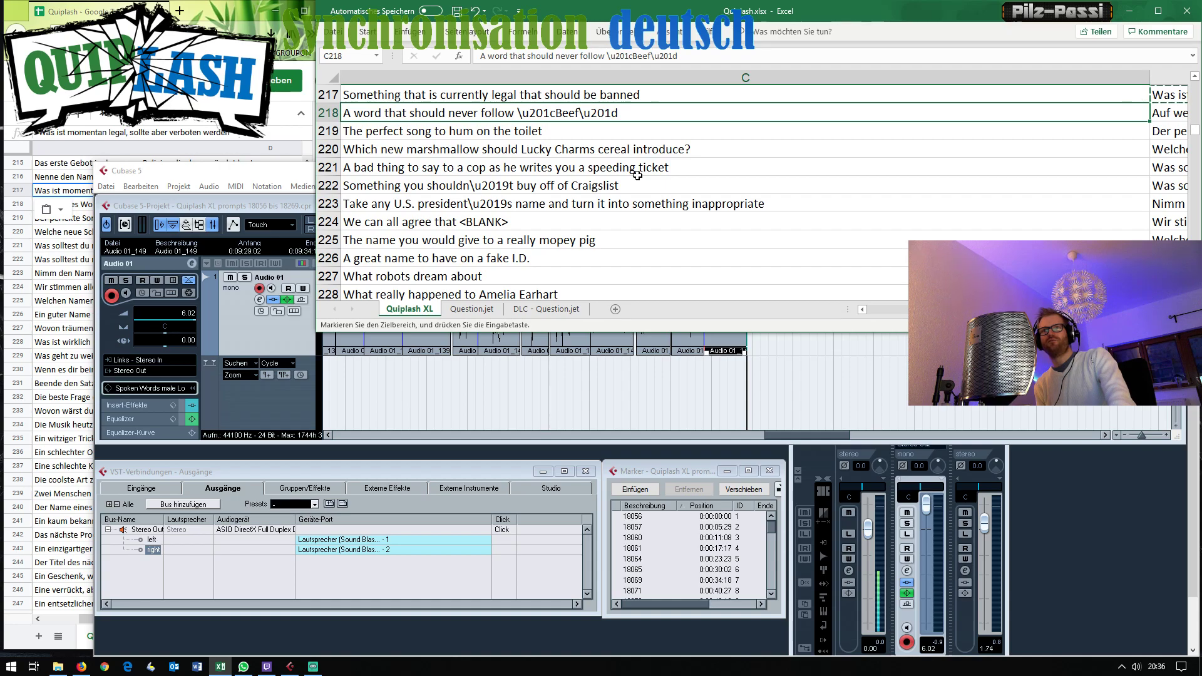
pyautogui.press('Right')
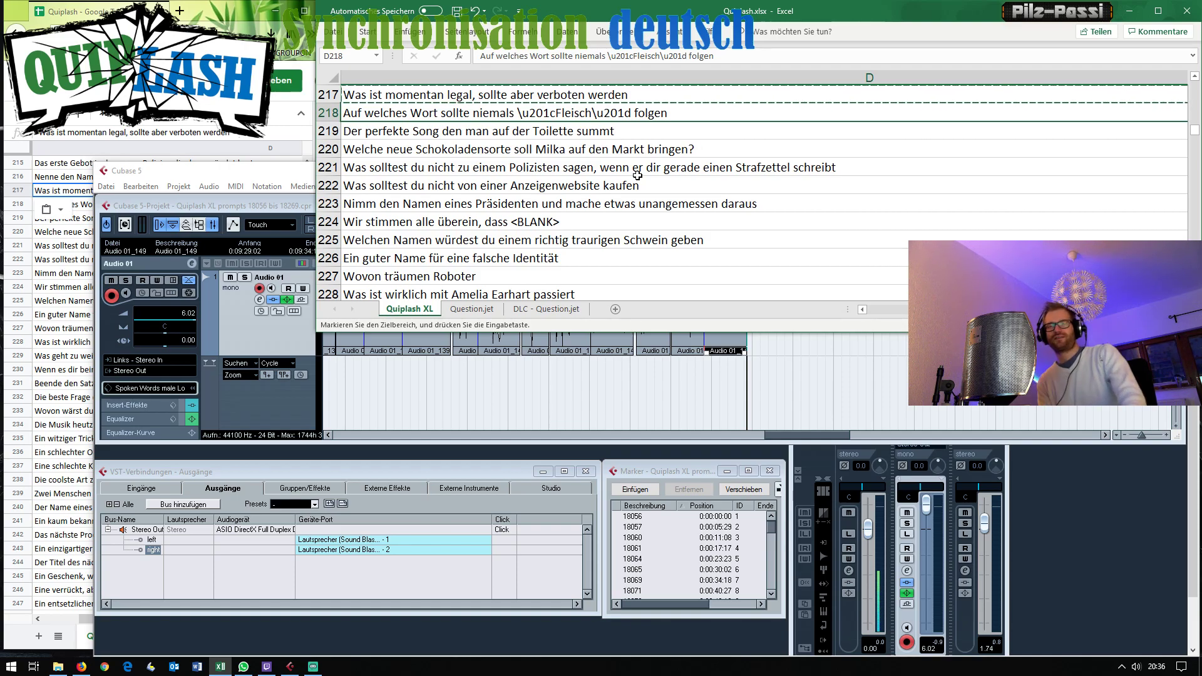
pyautogui.doubleClick(369, 112)
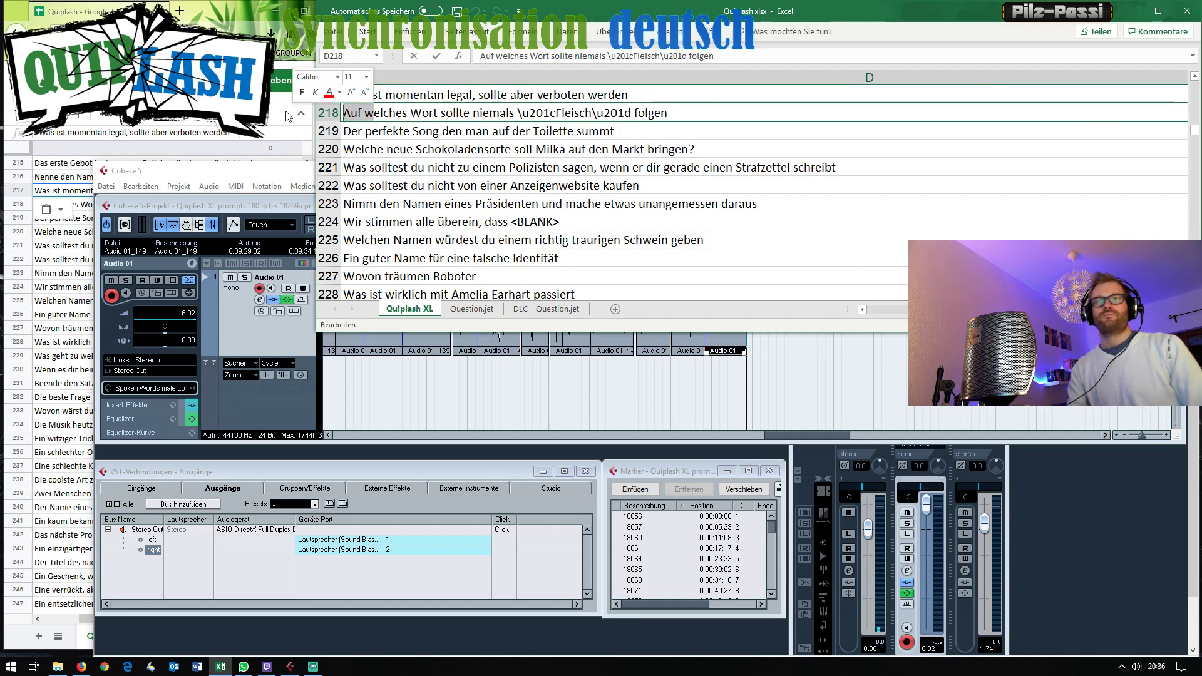
pyautogui.press('BackSpace')
pyautogui.press('BackSpace')
pyautogui.press('BackSpace')
pyautogui.press('BackSpace')
pyautogui.press('Delete')
pyautogui.write('W')
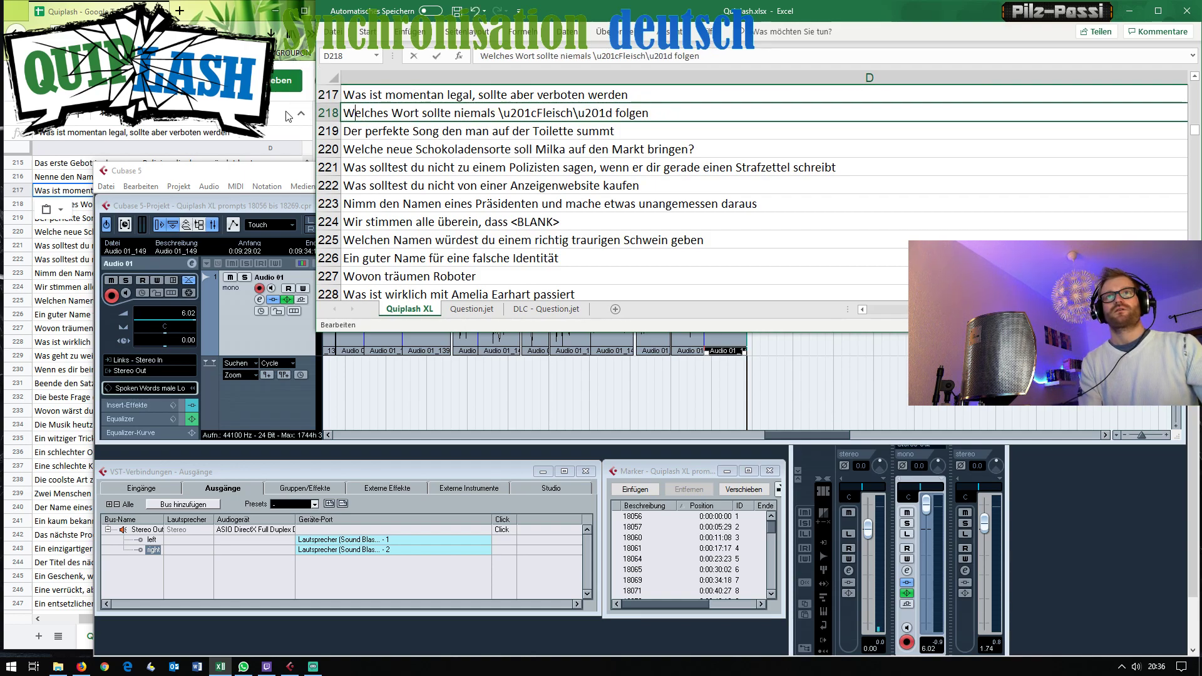
# Insert "auf" before "\u201cFleisch\u201d" in D218 and accept the edit.
pyautogui.click(499, 114)
pyautogui.write('auf')
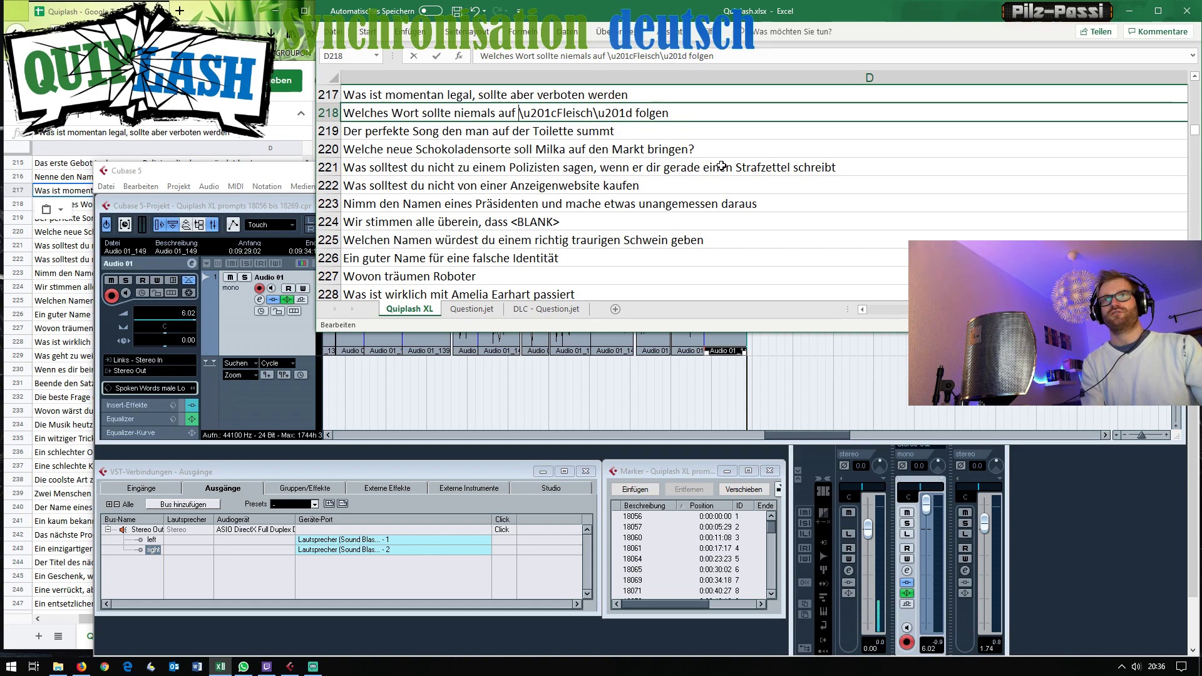
pyautogui.hotkey('ctrl', 'Return')
pyautogui.press('Down')
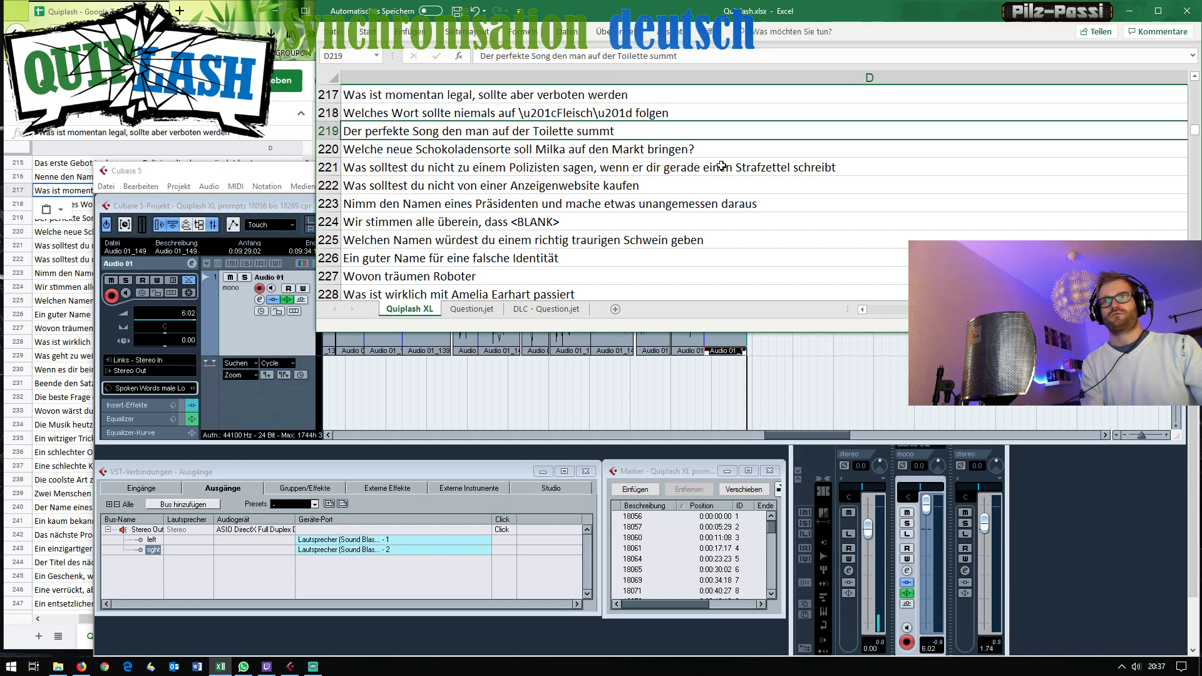
# Compare the reworded German prompt in D218 with its English original in C218.
pyautogui.press('Up')
pyautogui.press('Left')
pyautogui.press('Left')
pyautogui.press('Right')
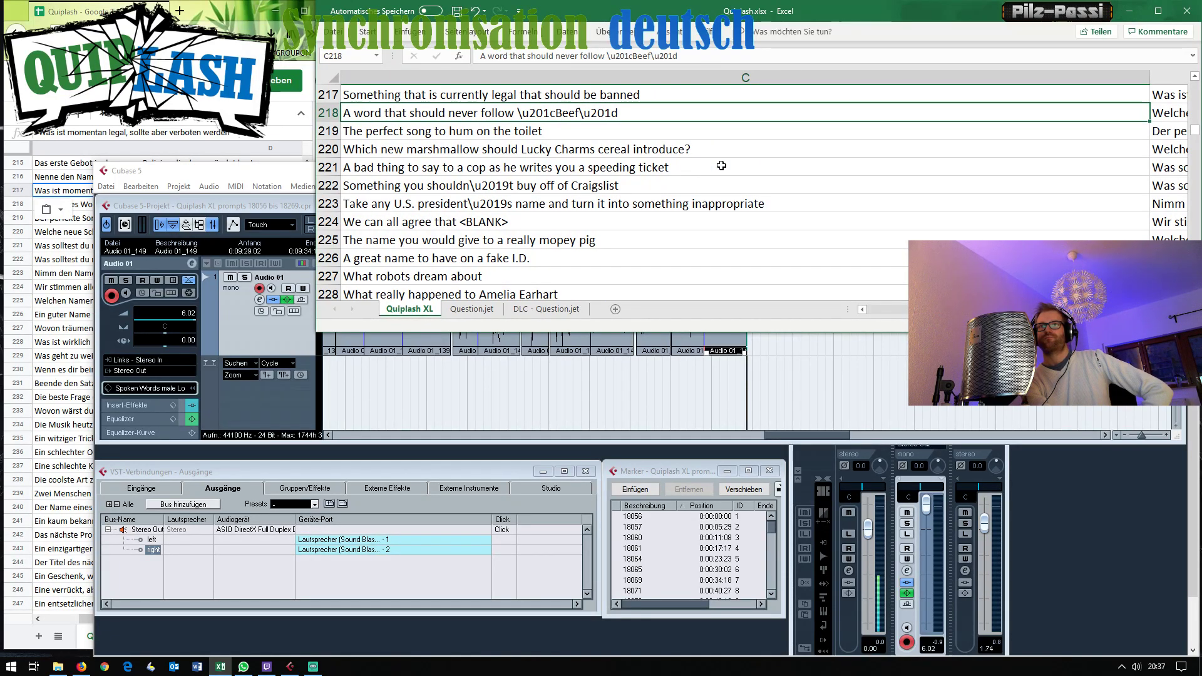
pyautogui.press('Right')
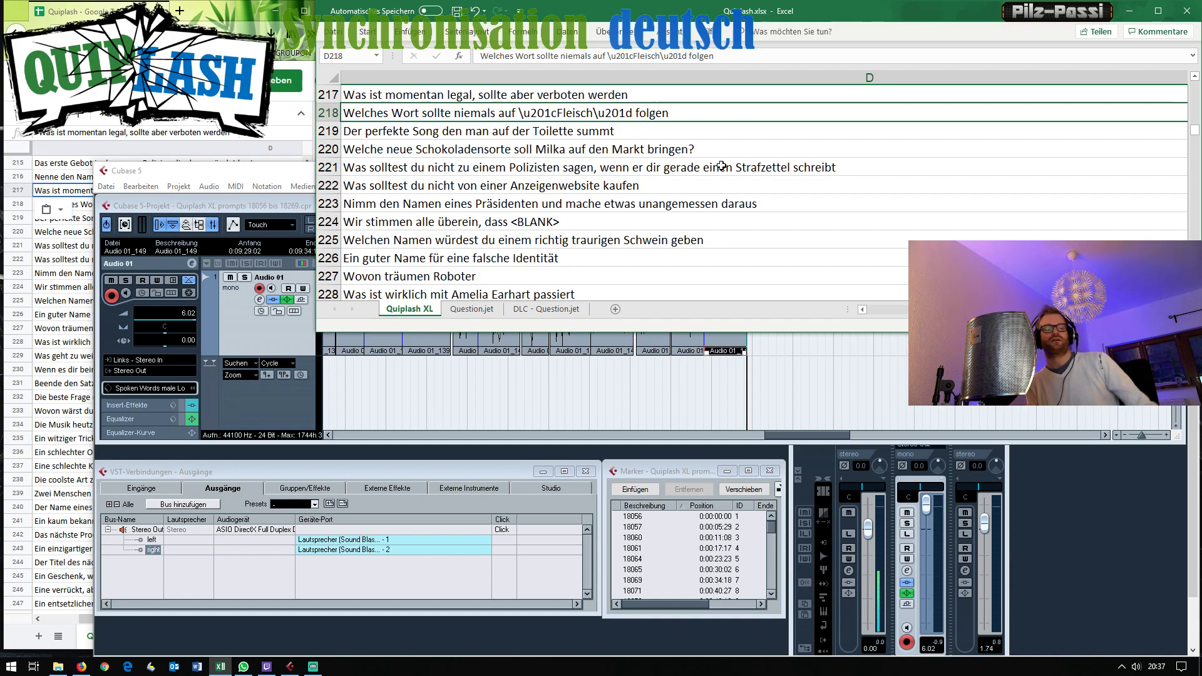
# Undo the last rewording of the German prompt in D218.
pyautogui.hotkey('ctrl', 'z')
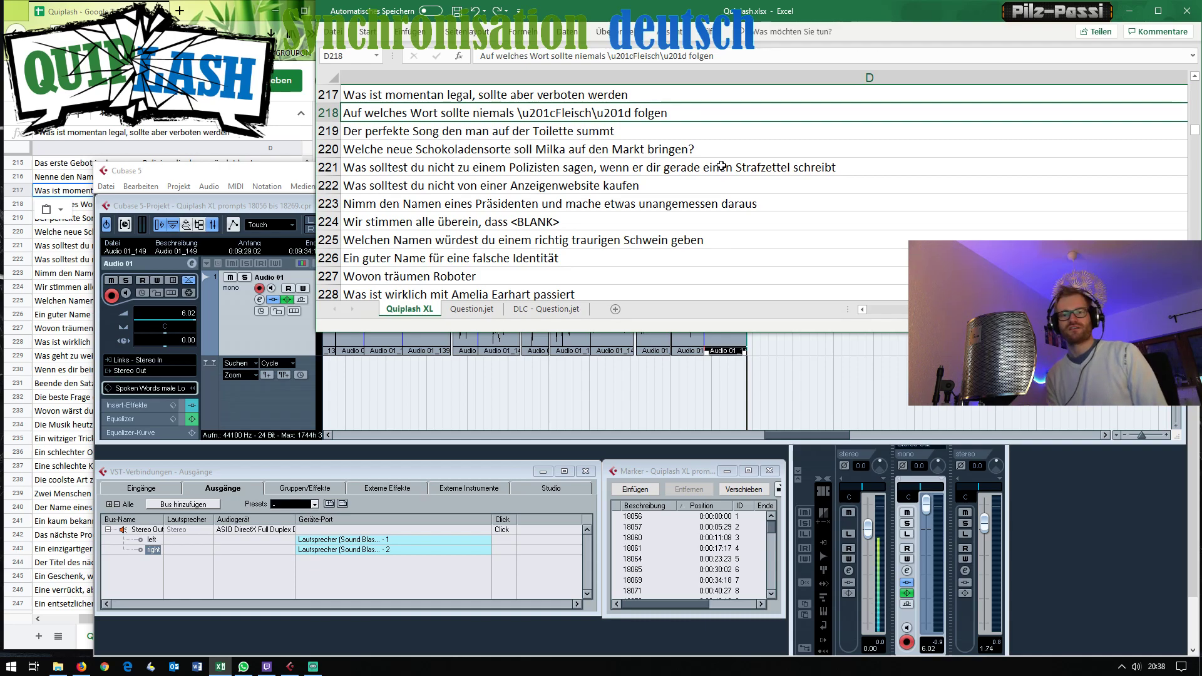
pyautogui.click(266, 667)
pyautogui.click(267, 667)
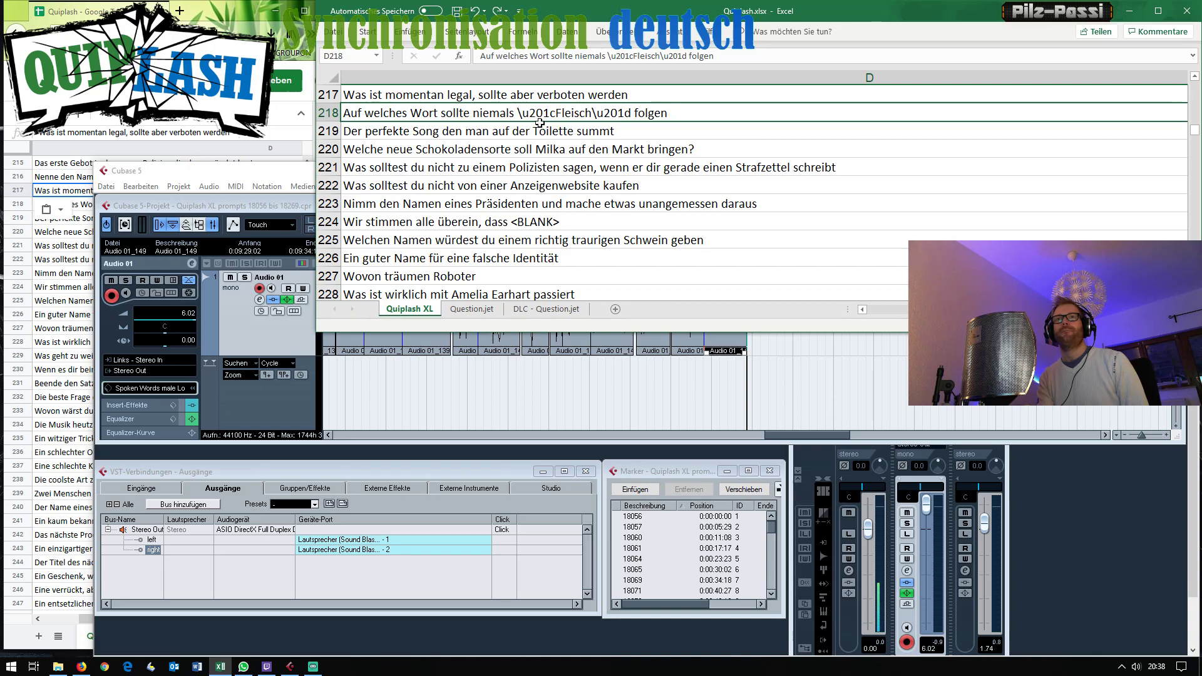
pyautogui.click(589, 133)
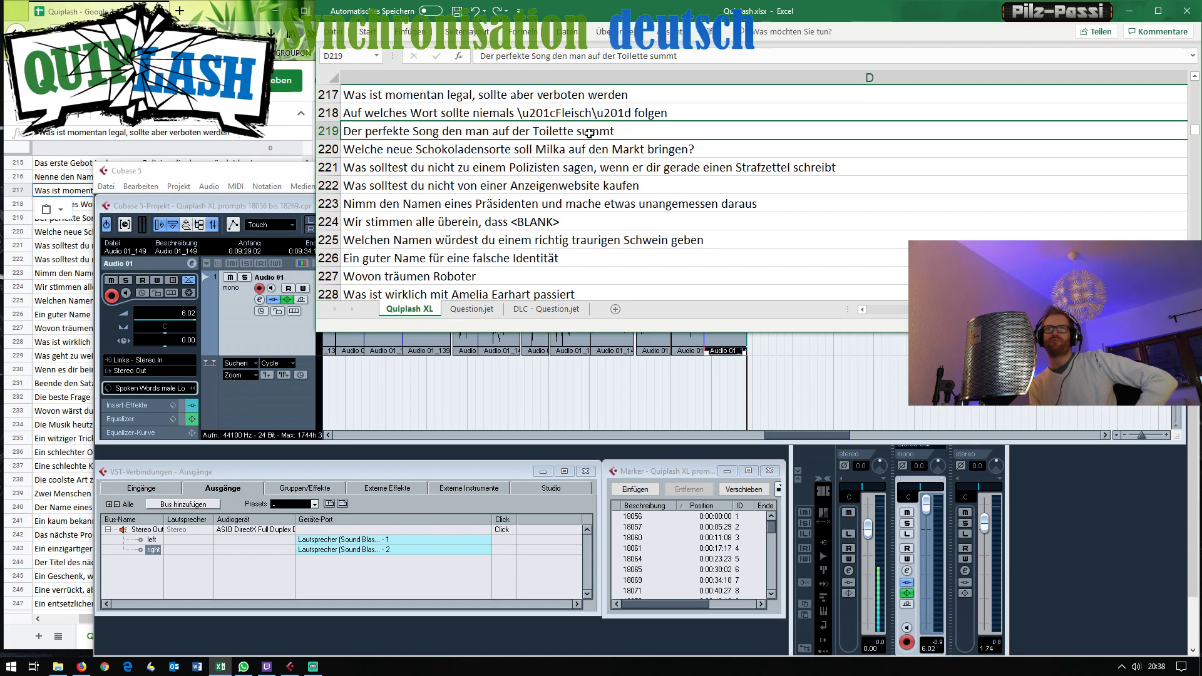
# Rewrite the quoted word in D218 as the lowercase suffix "-fleisch" and compare the prompt with its English original in C218.
pyautogui.doubleClick(556, 113)
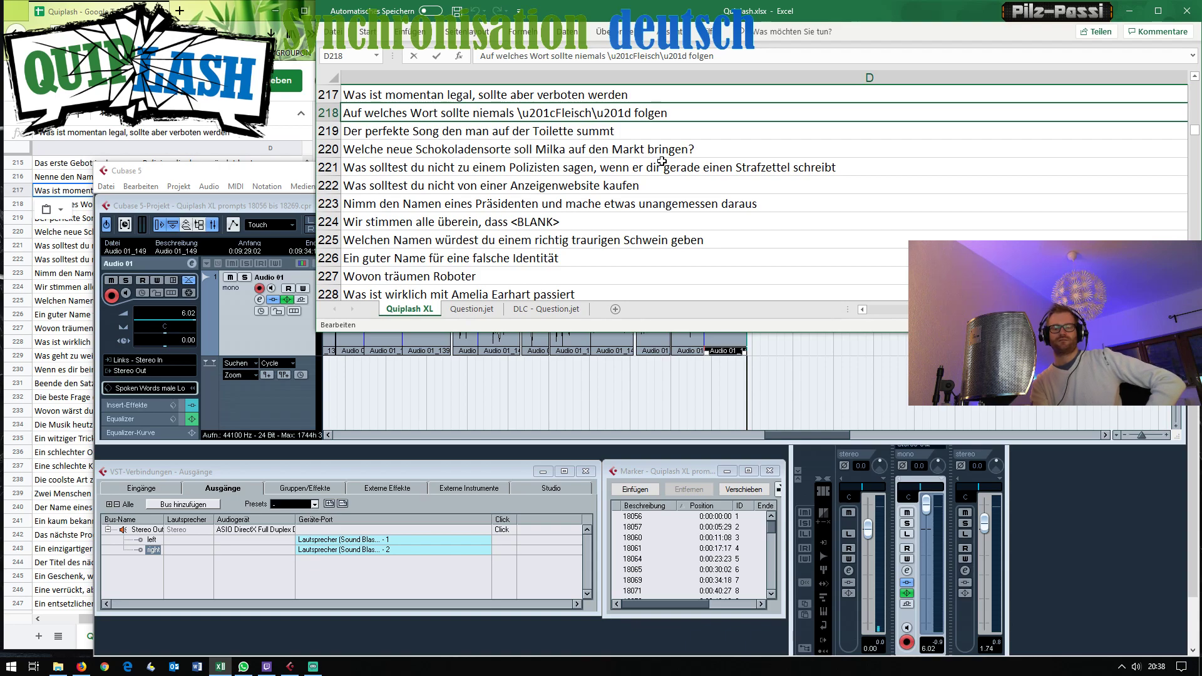
pyautogui.write('-')
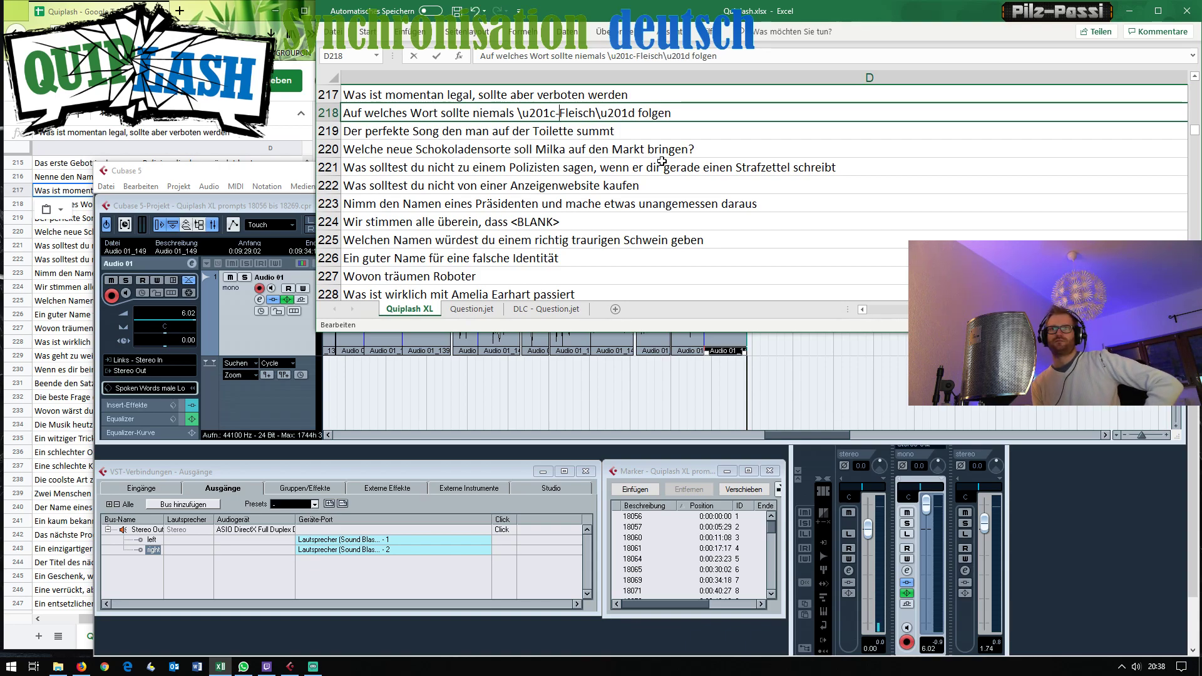
pyautogui.press('Delete')
pyautogui.write('f')
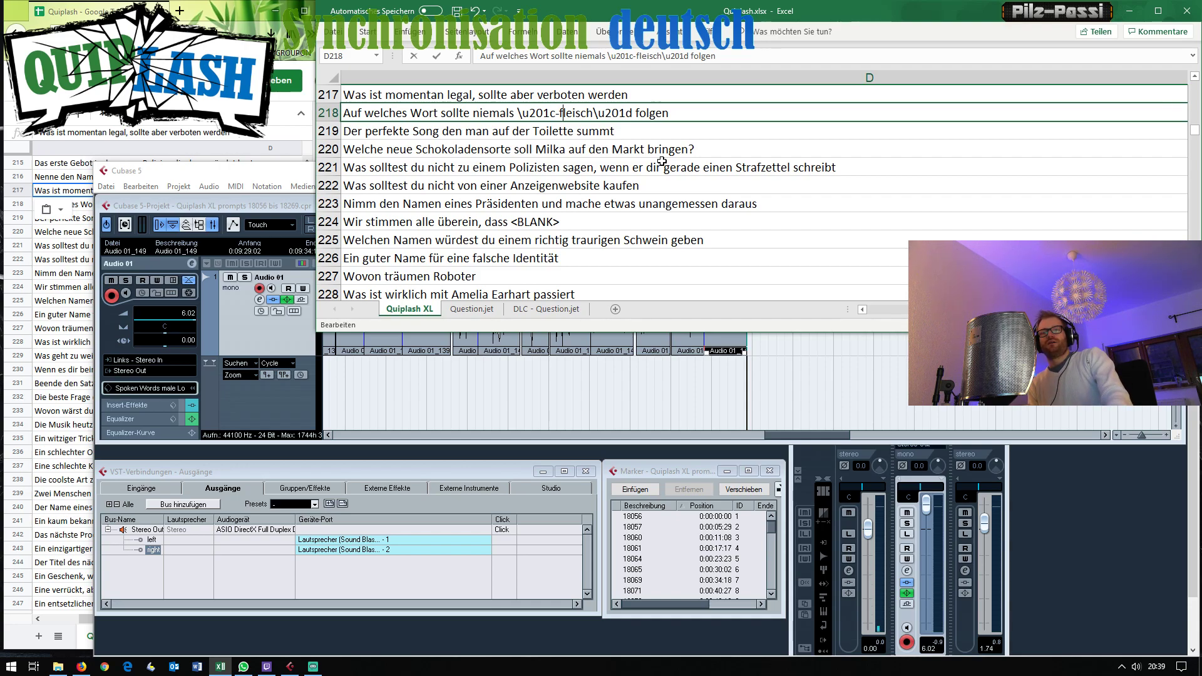
pyautogui.press('Return')
pyautogui.press('Up')
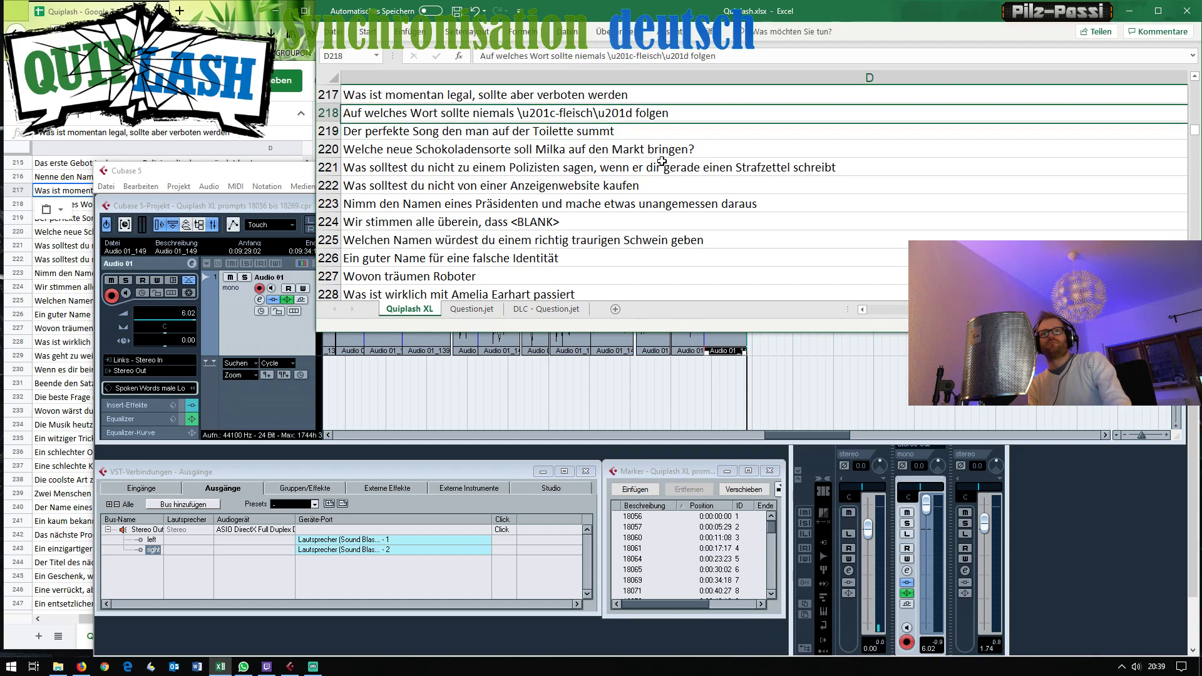
pyautogui.press('Left')
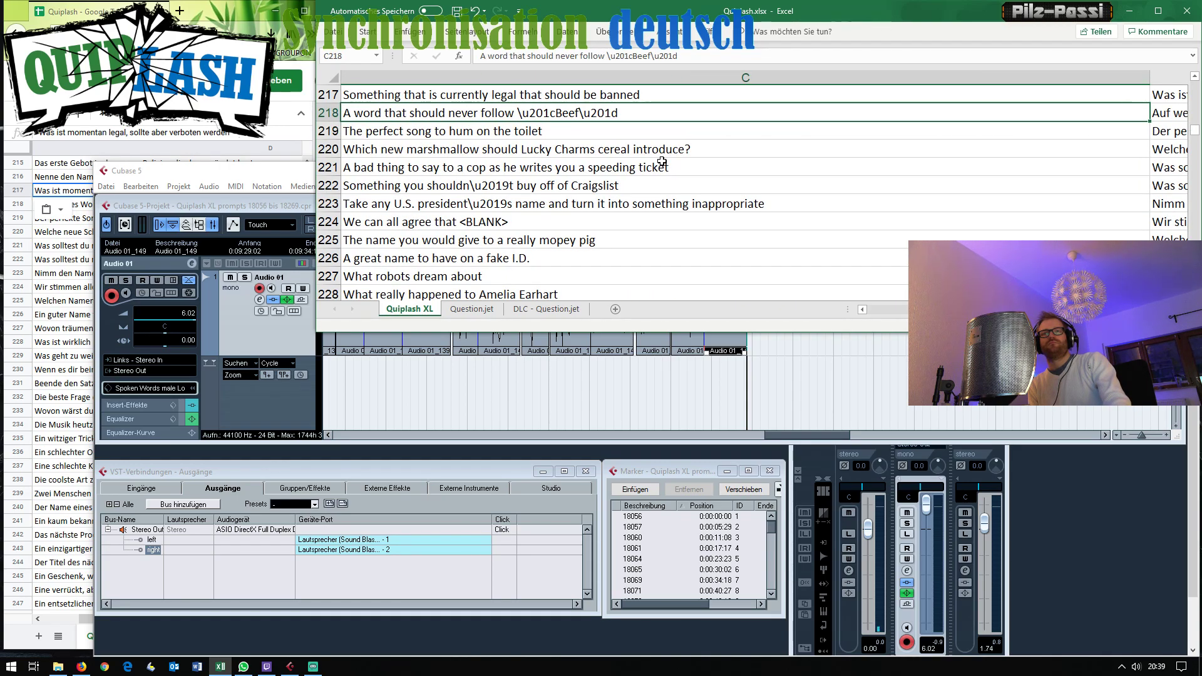
pyautogui.press('Right')
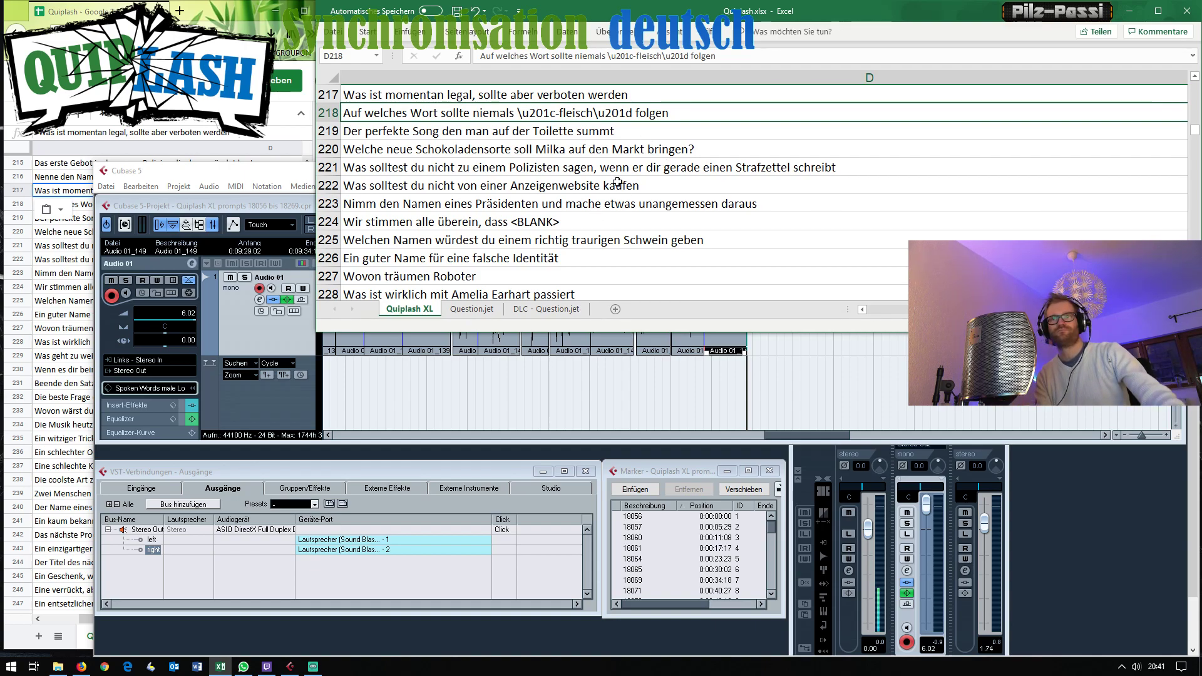
# Remove the leading "Auf" from the prompt in D218 so that it starts with "Welches".
pyautogui.click(485, 125)
pyautogui.click(488, 113)
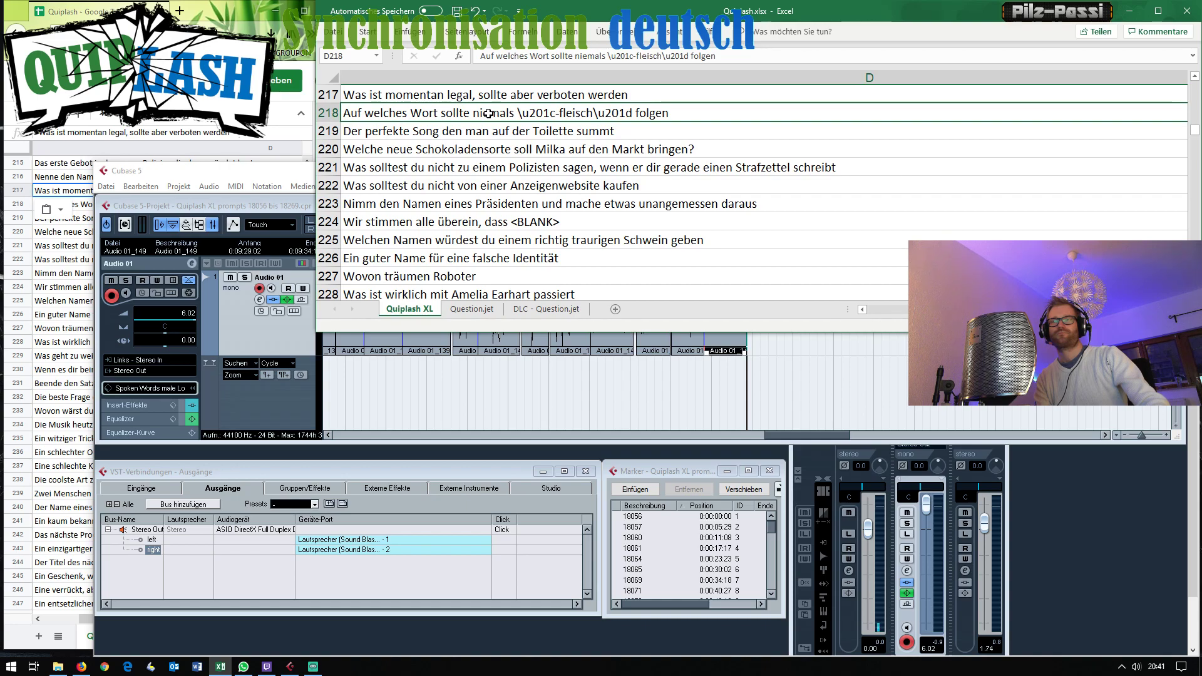
pyautogui.doubleClick(488, 113)
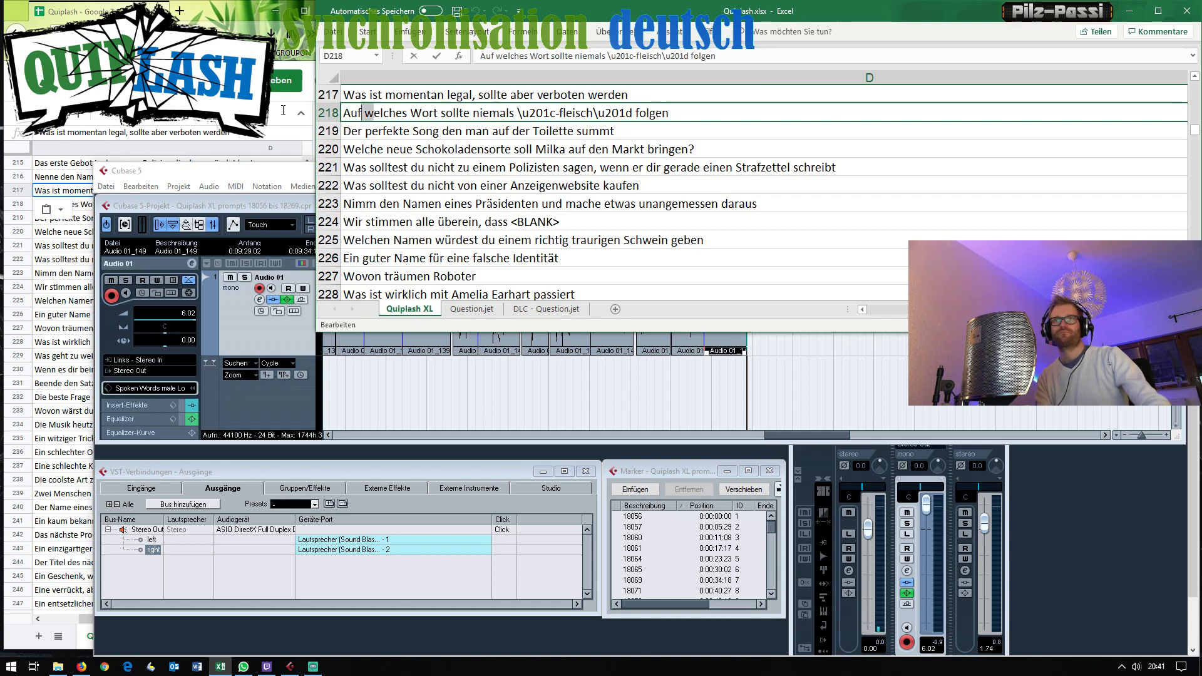
pyautogui.moveTo(374, 113); pyautogui.dragTo(343, 113)
pyautogui.write('W')
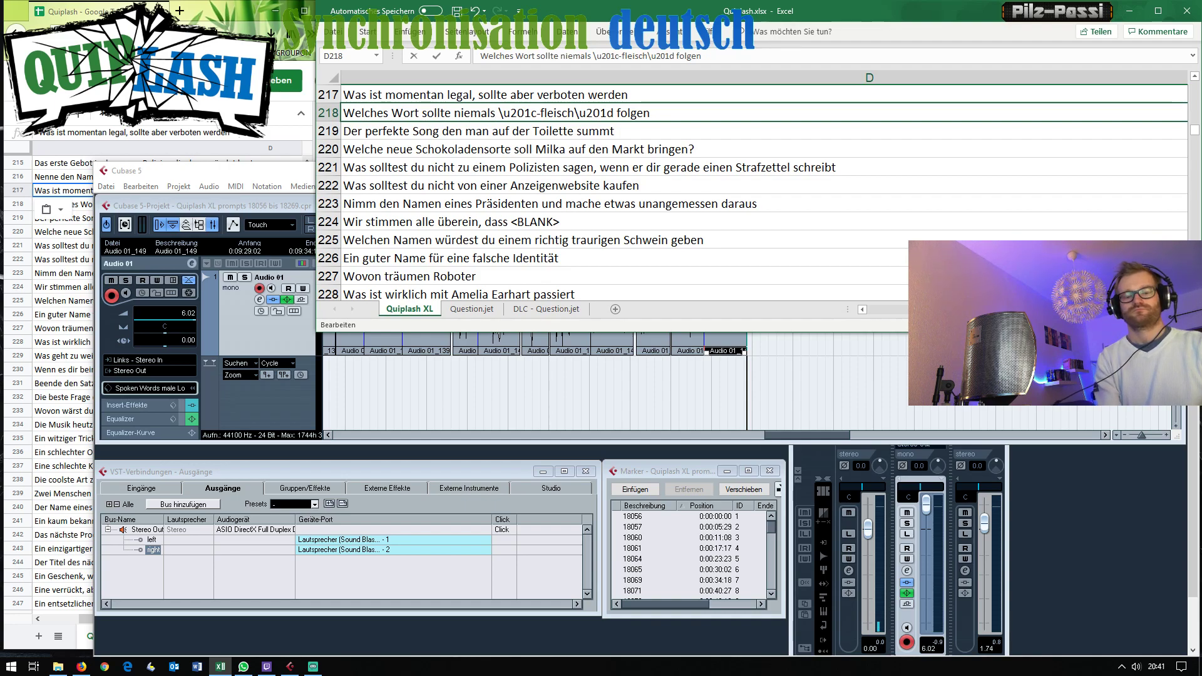
# Insert "auf" after "niemals" in D218, write the quoted word as "Fleisch", and accept the edit.
pyautogui.click(497, 113)
pyautogui.write('auf')
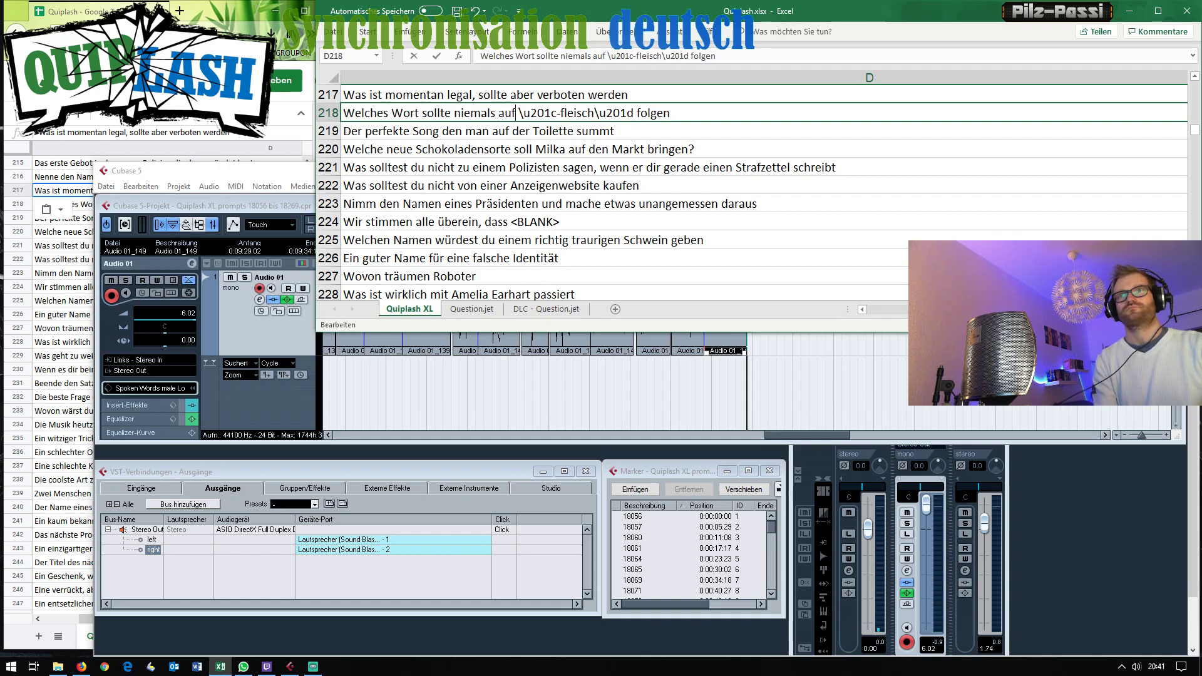
pyautogui.click(561, 113)
pyautogui.press('BackSpace')
pyautogui.press('Delete')
pyautogui.write('F')
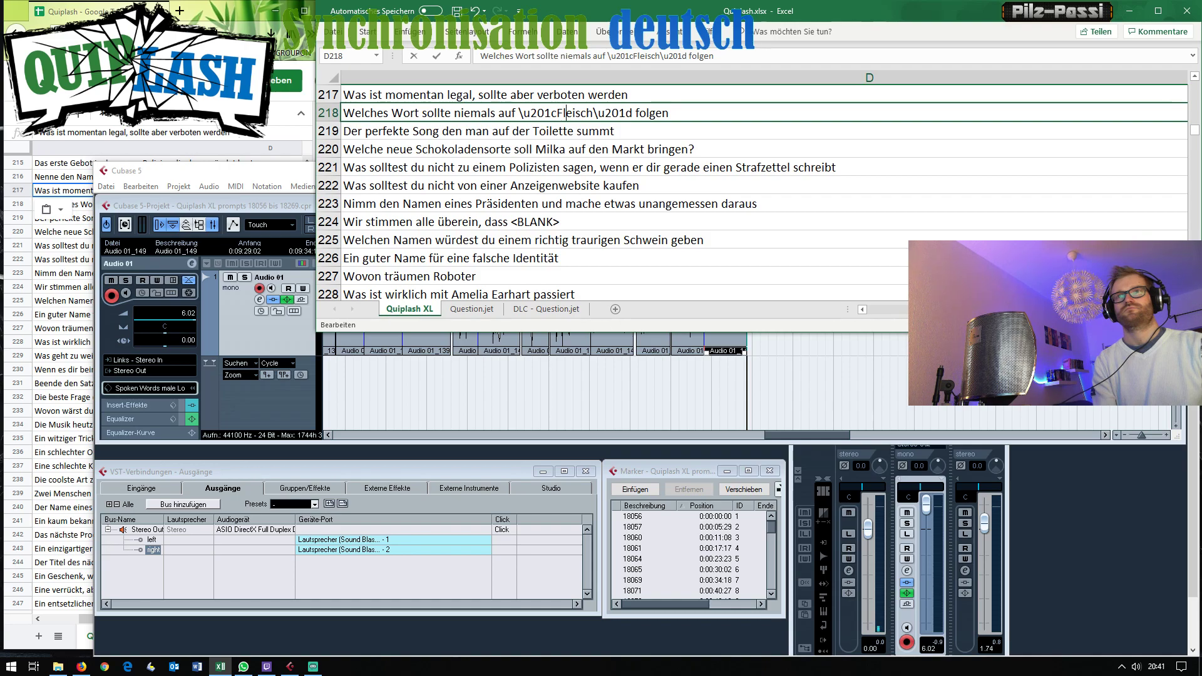
pyautogui.press('Return')
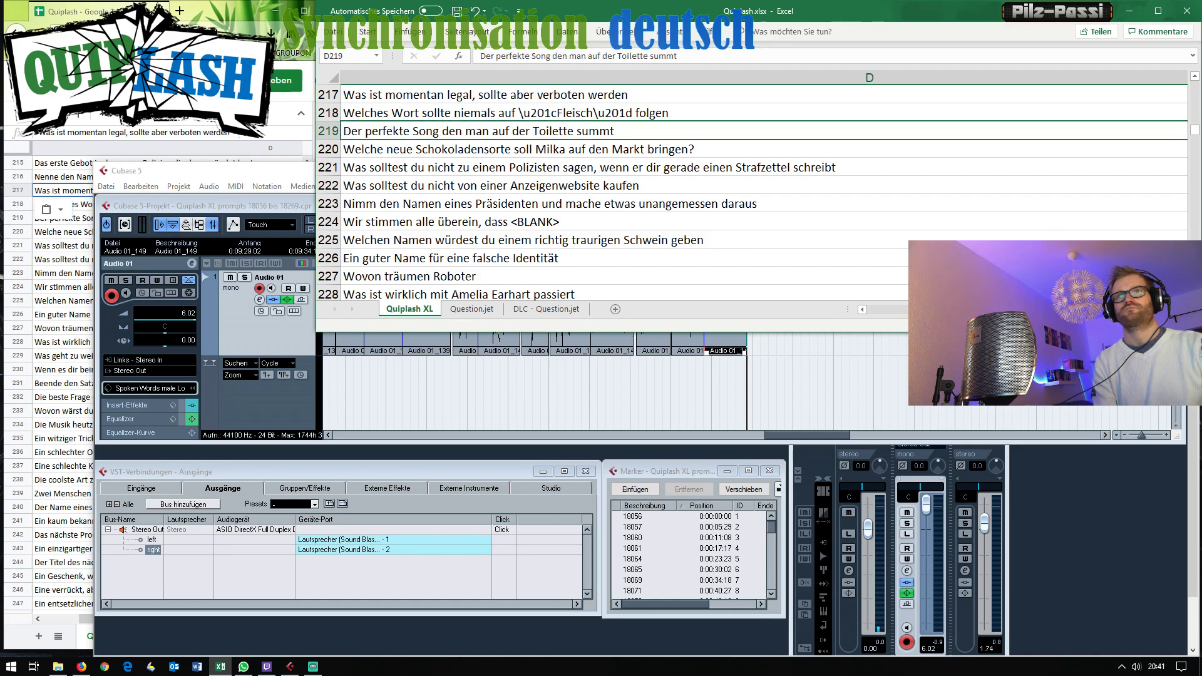
# Copy the reworded prompt from D218 and paste it over row 218's German text in the Google Sheets copy.
pyautogui.click(563, 114)
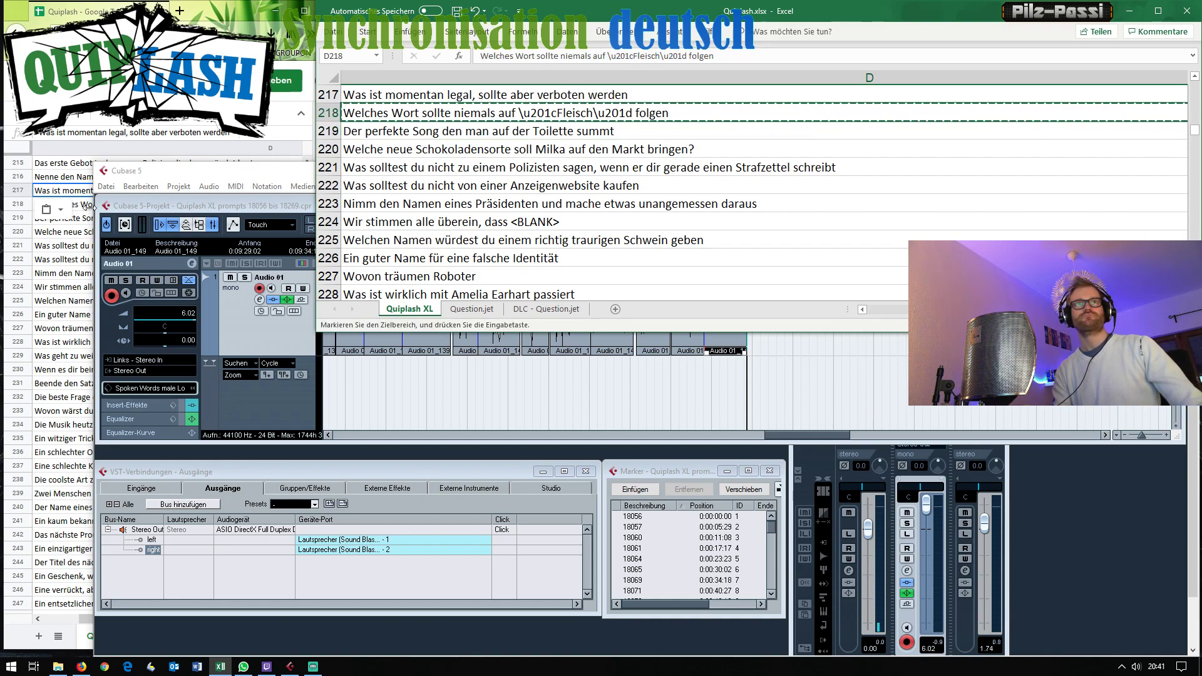
pyautogui.hotkey('ctrl', 'c')
pyautogui.click(94, 207)
pyautogui.click(117, 219)
pyautogui.click(125, 206)
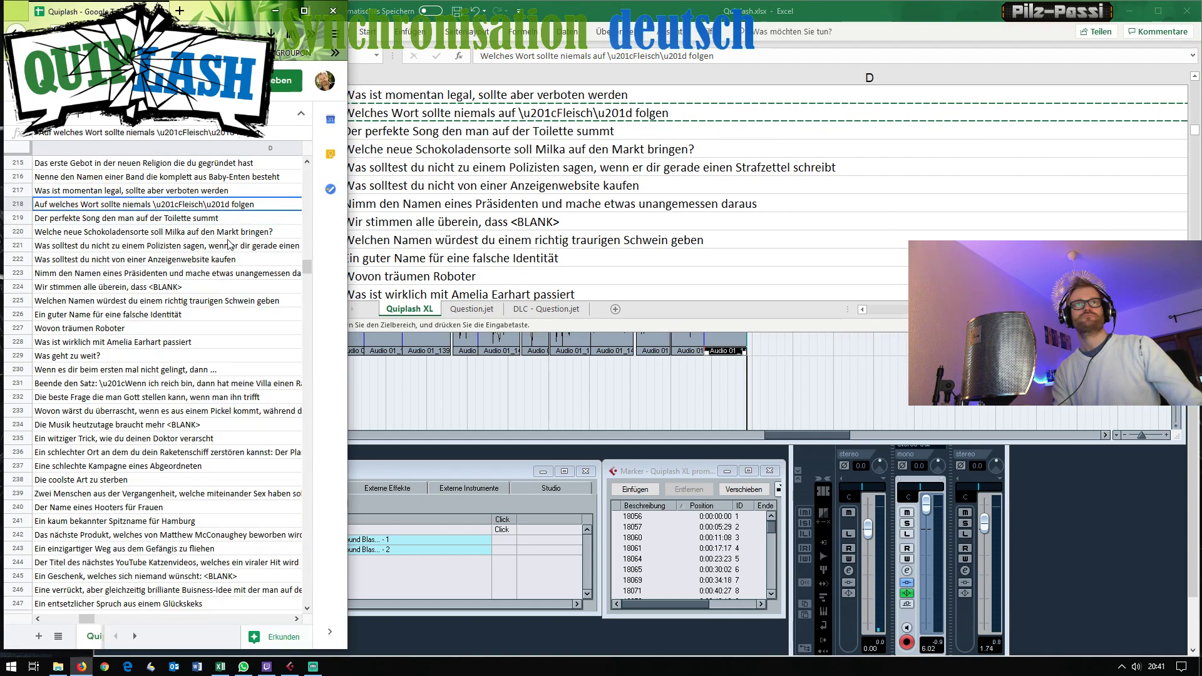
pyautogui.hotkey('ctrl', 'v')
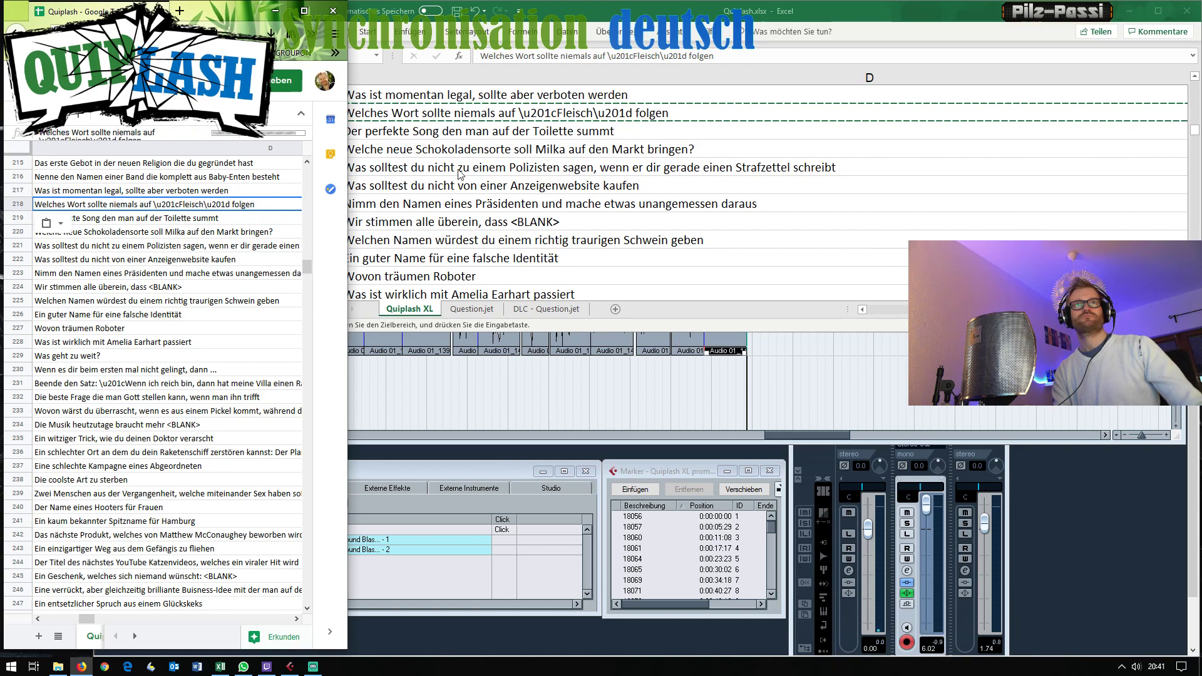
# In Cubase, record a new take for the row 218 prompt on Audio 01 starting at about 9:34, and play it back.
pyautogui.hotkey('alt', 'Tab')
pyautogui.click(817, 378)
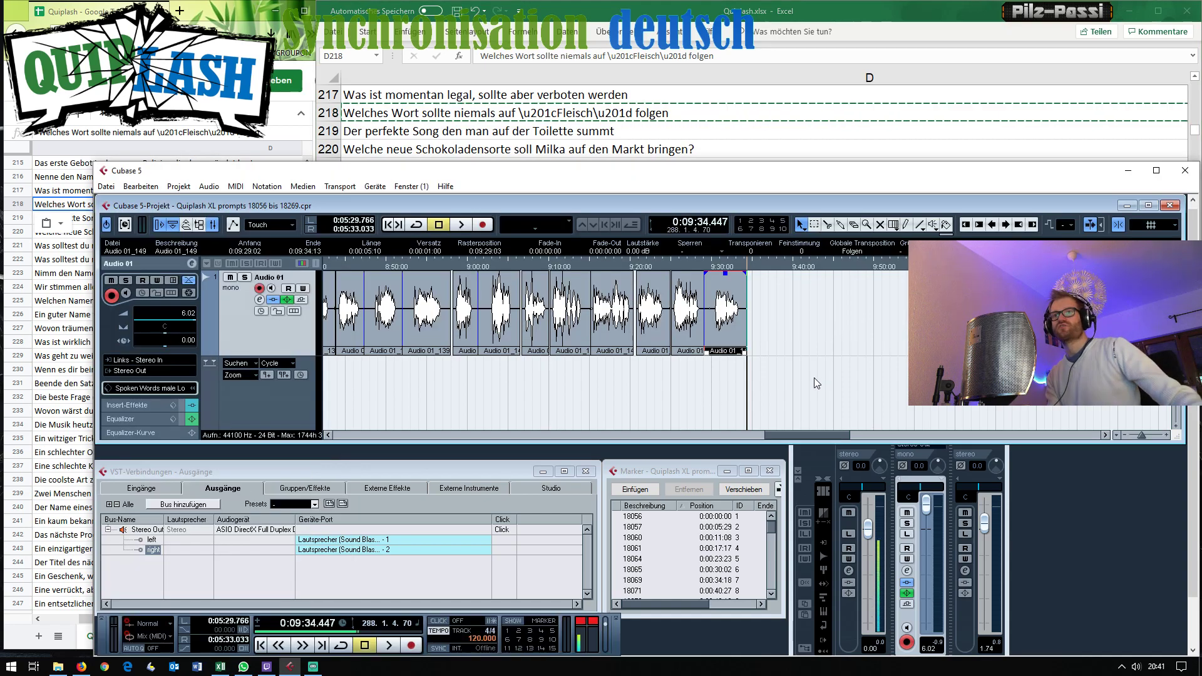
pyautogui.click(483, 224)
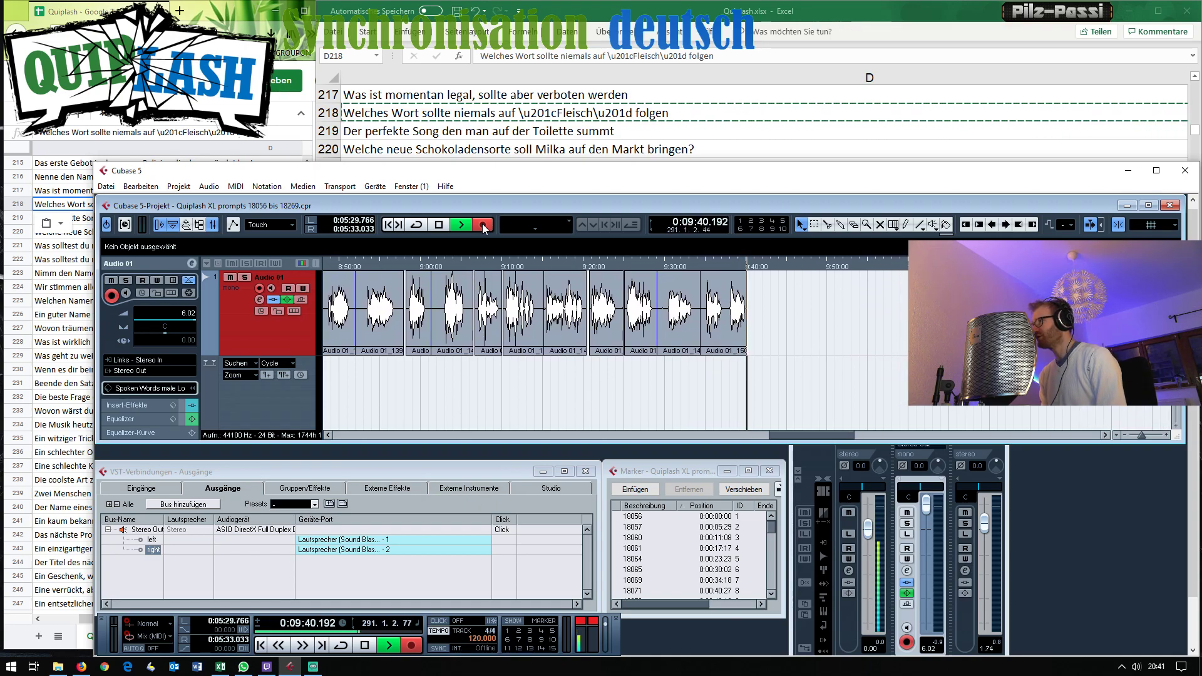
pyautogui.press('space')
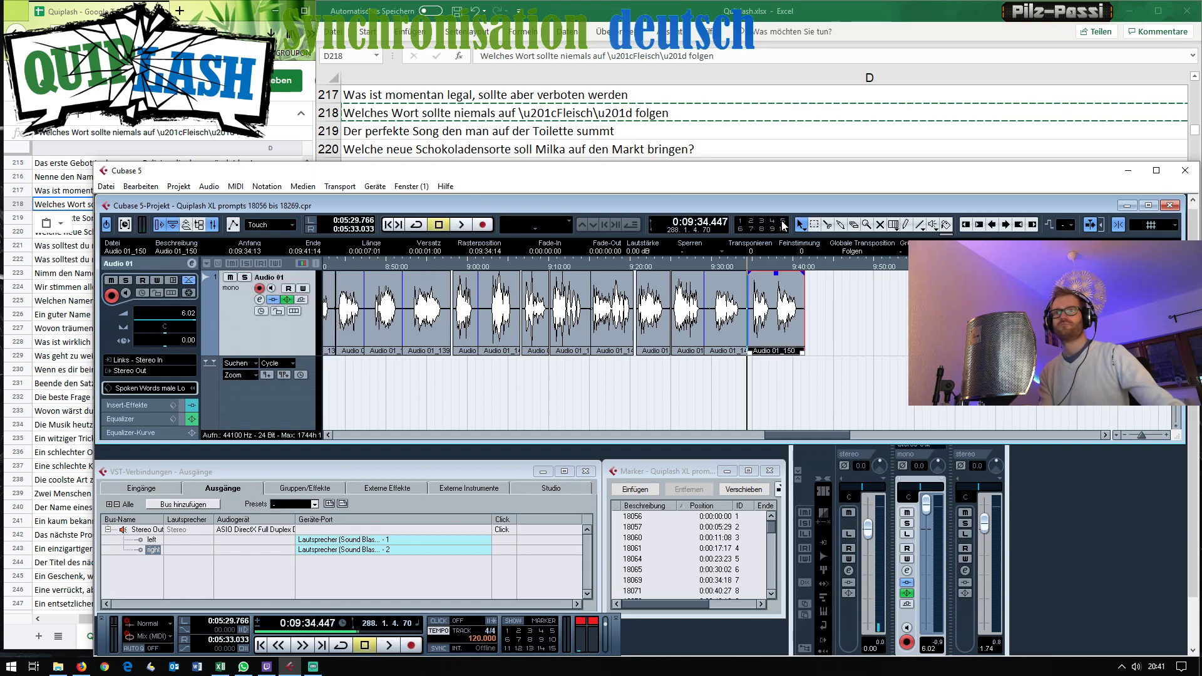
pyautogui.press('space')
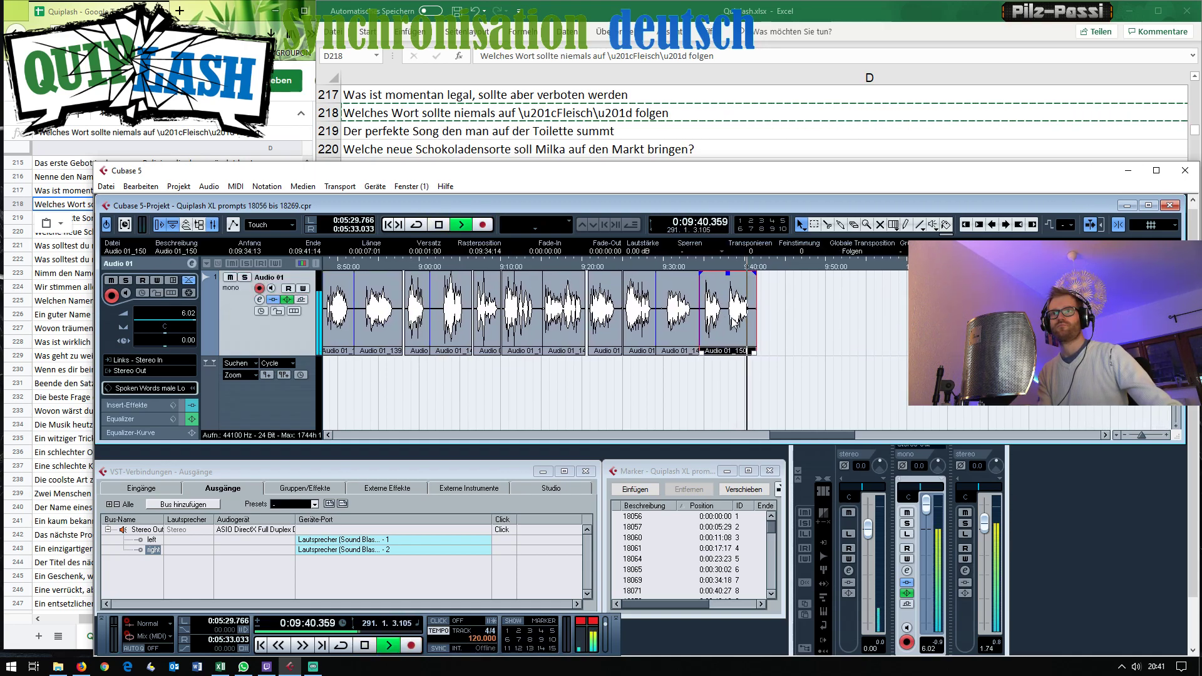
pyautogui.press('space')
# Split the new take, delete its first attempt, and move the remaining part back beside the preceding Audio 01 clip.
pyautogui.hotkey('alt', 'x')
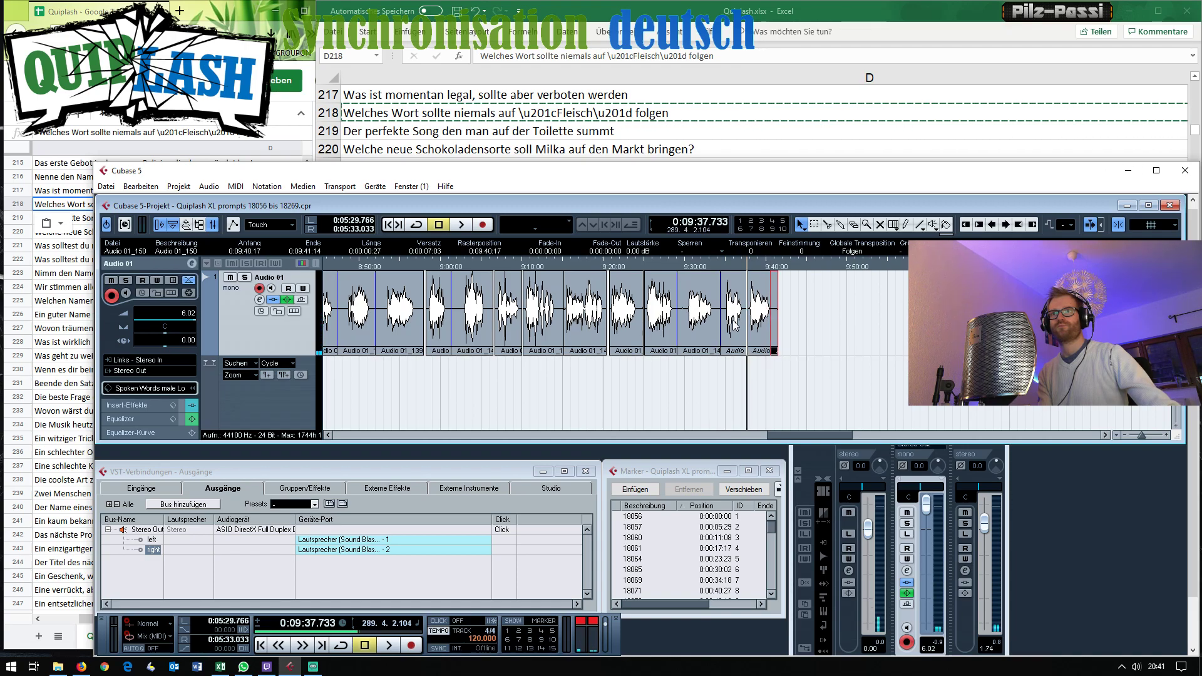
pyautogui.click(736, 326)
pyautogui.press('Delete')
pyautogui.moveTo(757, 338); pyautogui.dragTo(734, 341)
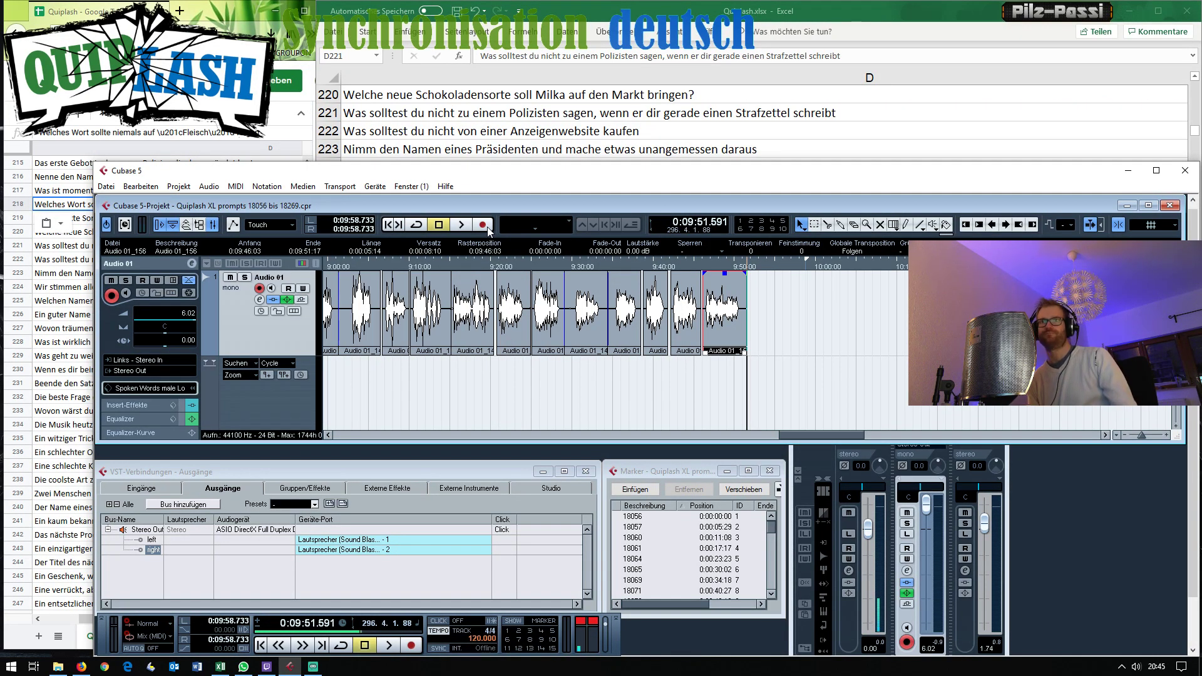
# In Excel, compare the German prompt in D222 with its English original in C222.
pyautogui.click(666, 133)
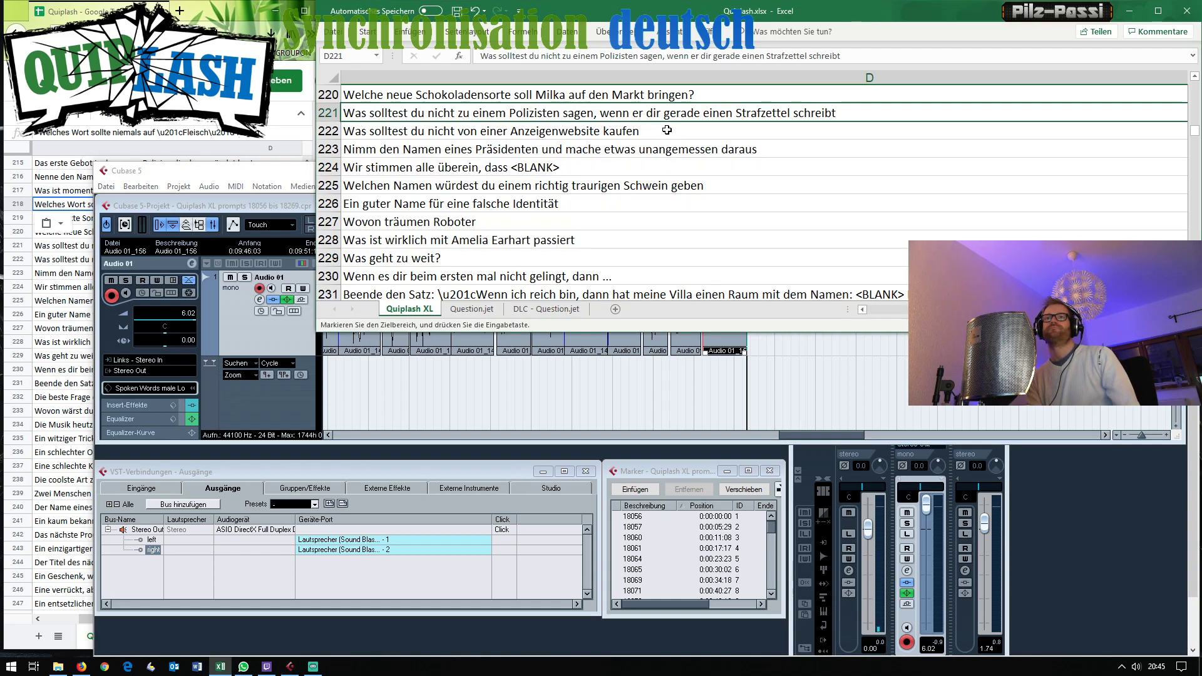
pyautogui.click(667, 133)
pyautogui.press('Left')
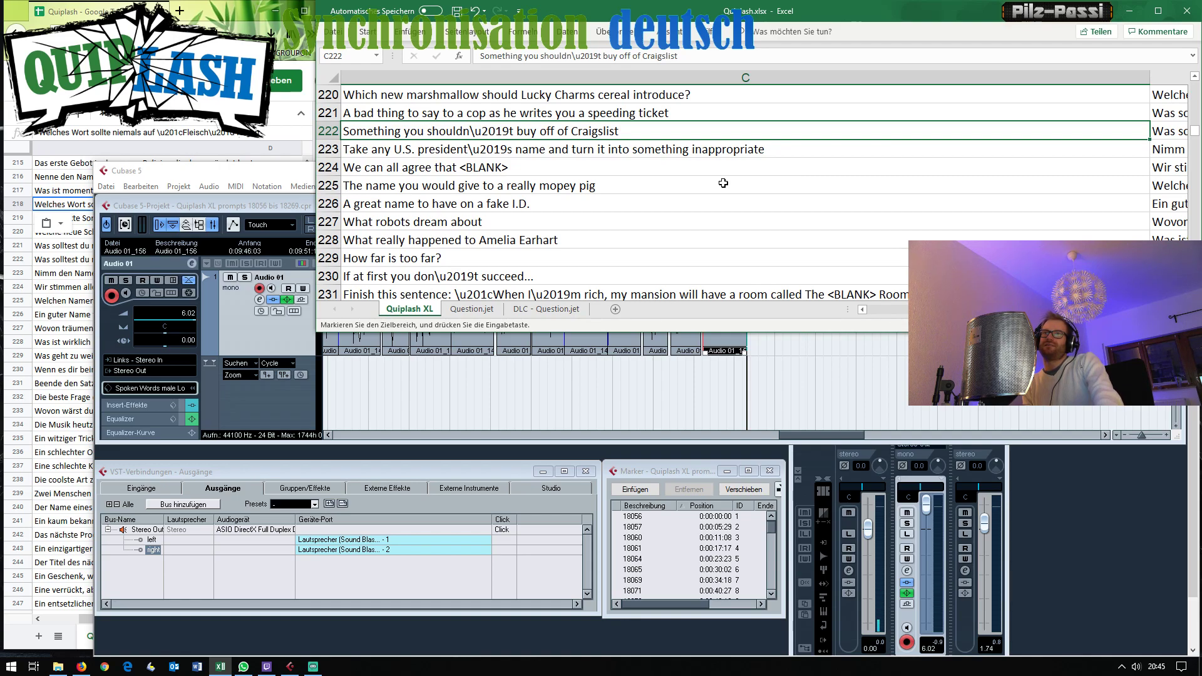
pyautogui.press('Right')
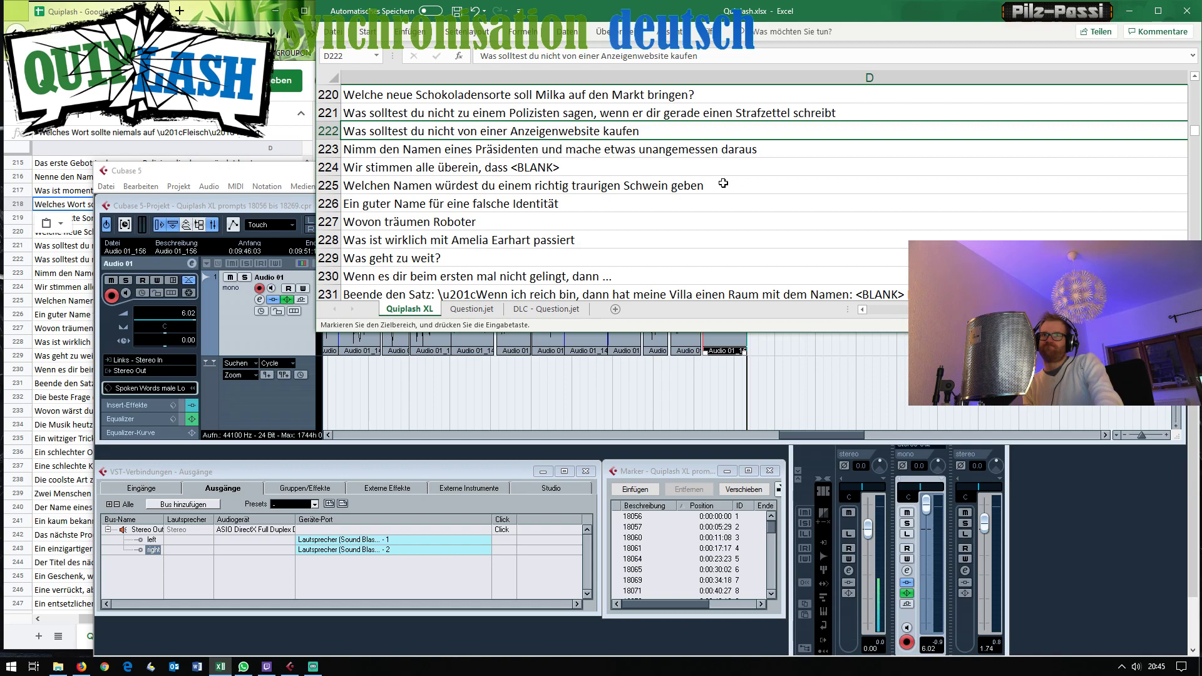
pyautogui.press('Left')
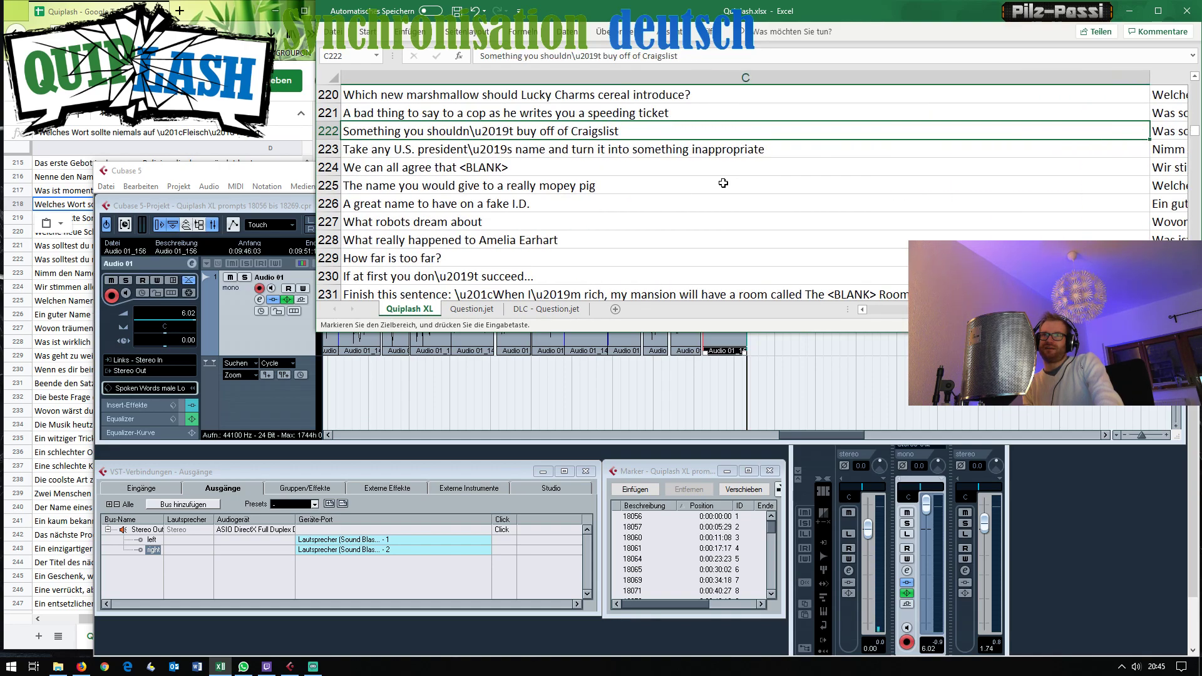
pyautogui.press('Right')
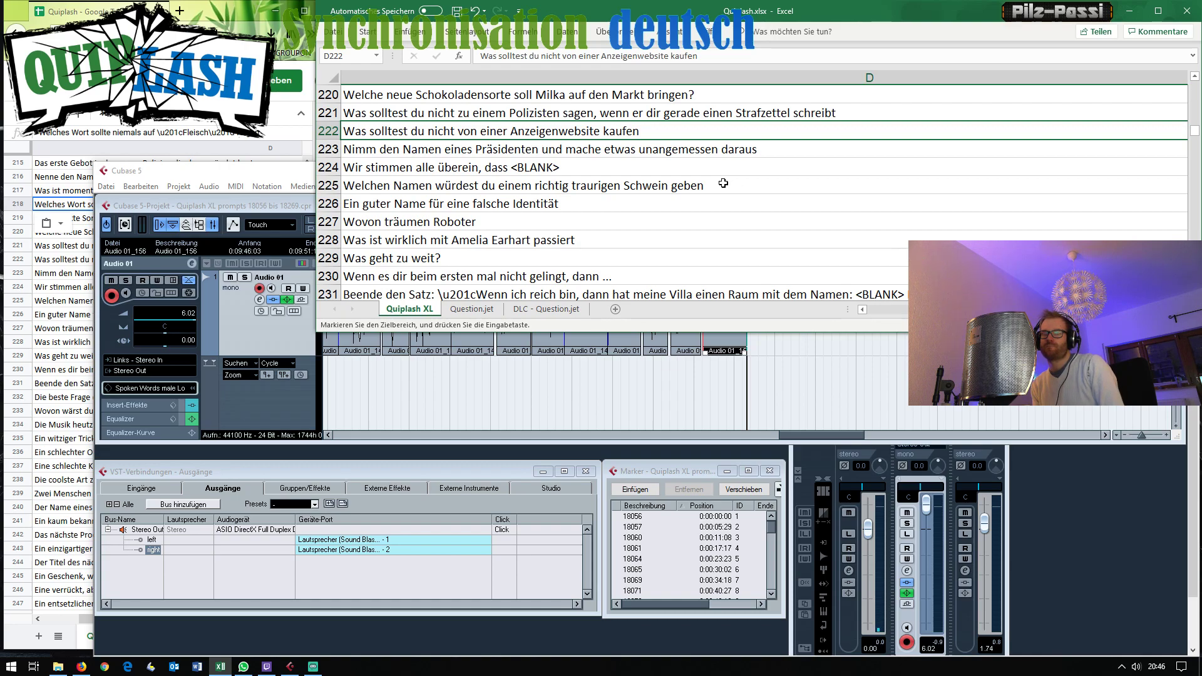
pyautogui.press('Left')
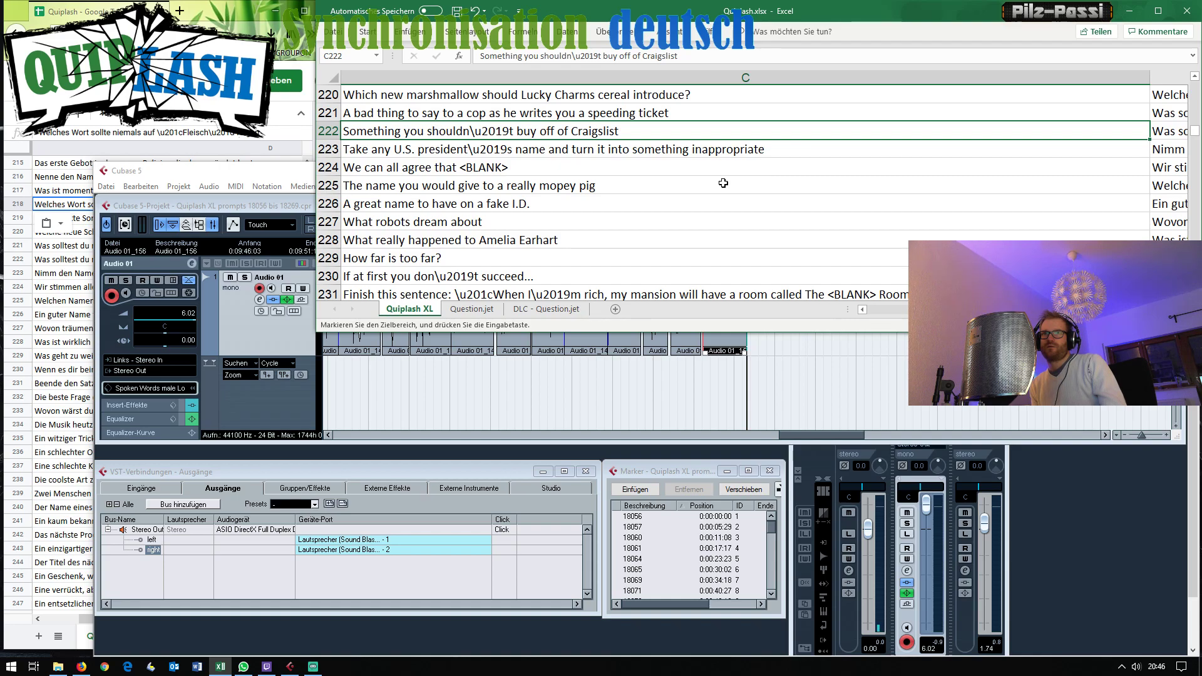
pyautogui.press('Right')
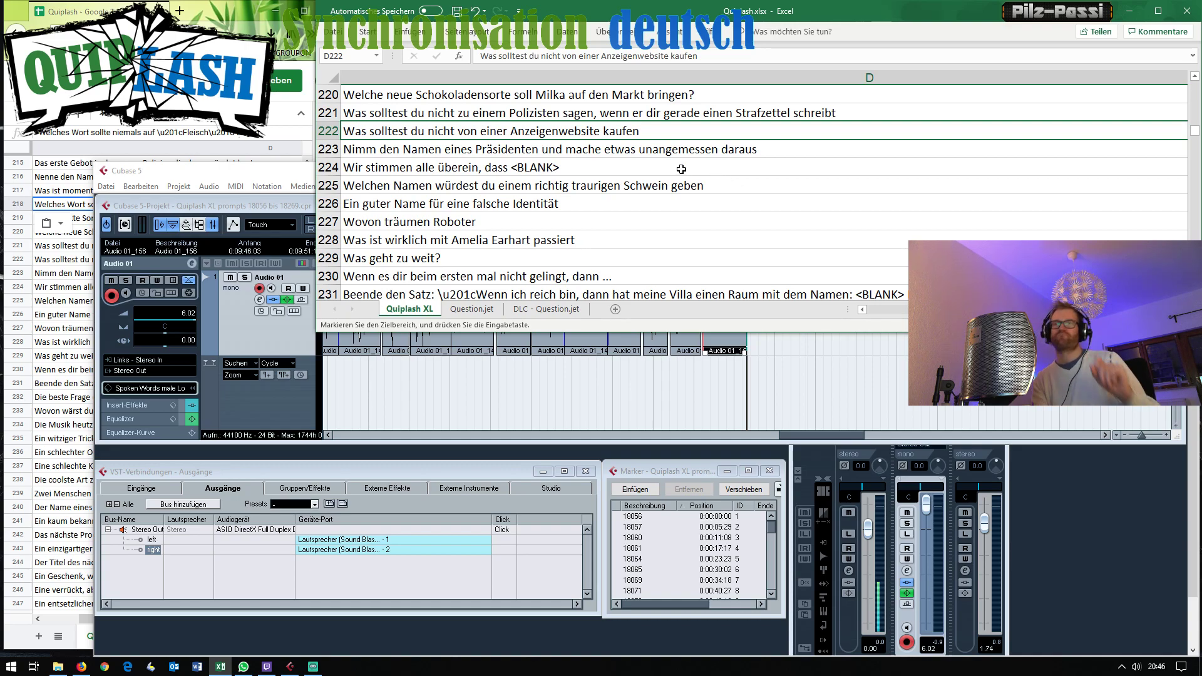
# Reword the German prompt in D222 to "Was solltest du nicht über ebay-Kleinanzeigen kaufen".
pyautogui.doubleClick(607, 133)
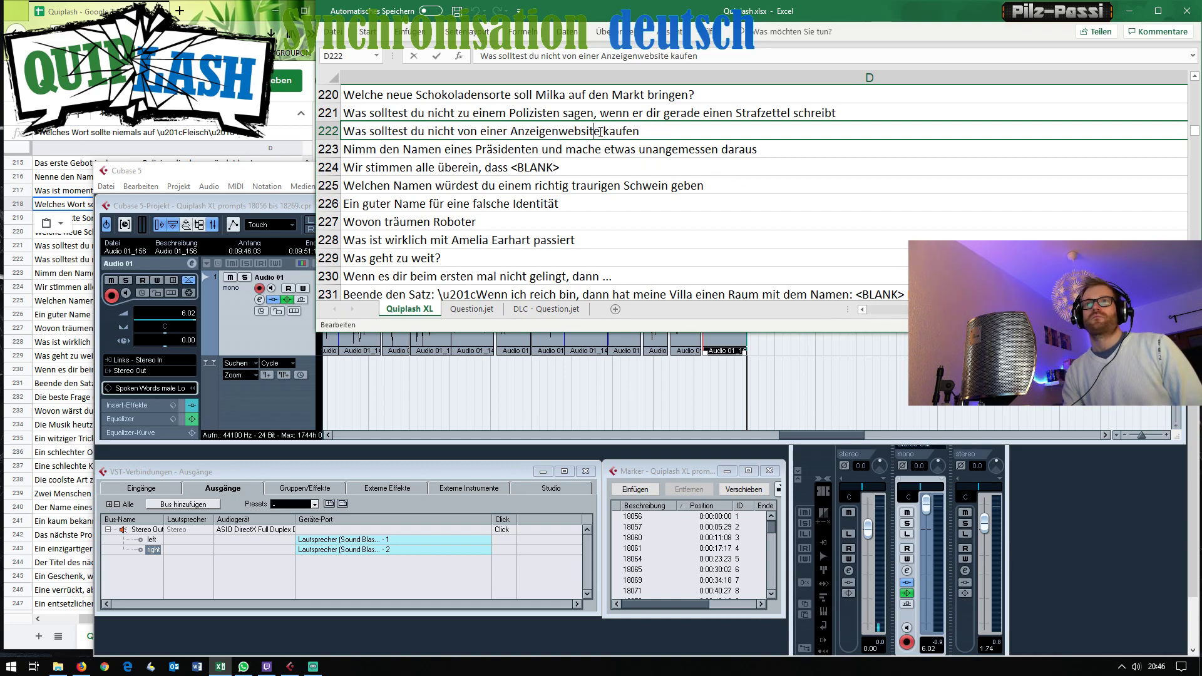
pyautogui.moveTo(600, 132); pyautogui.dragTo(458, 133)
pyautogui.write('über eba')
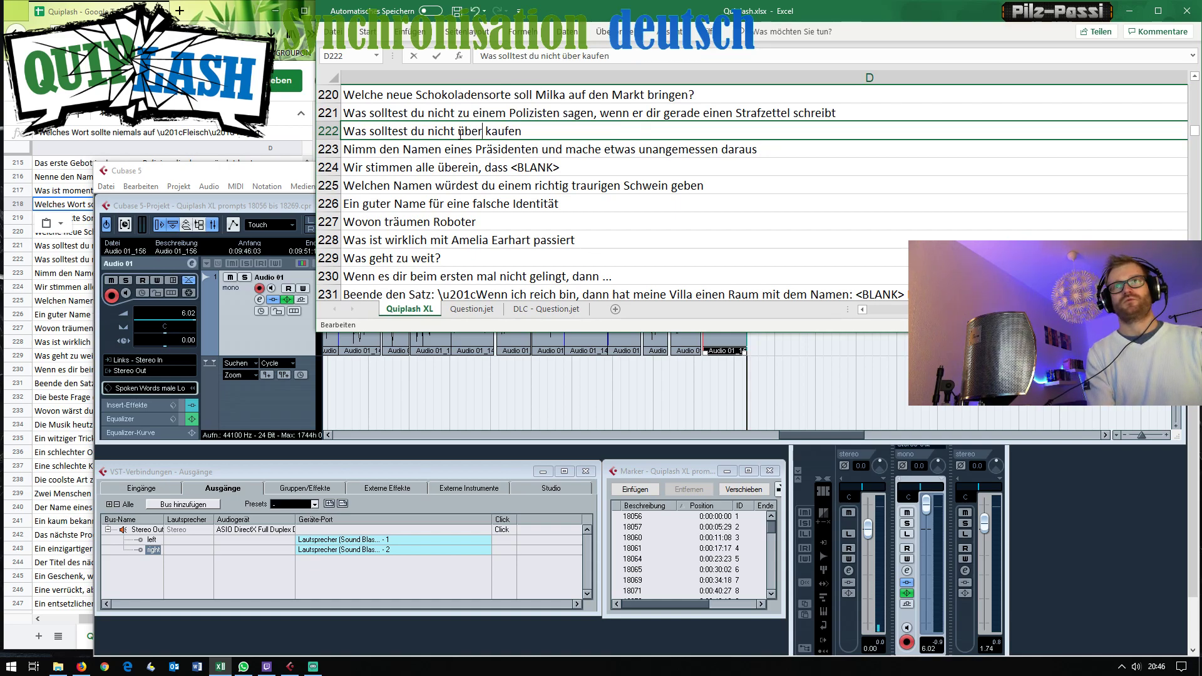
pyautogui.write('y-Kl.e')
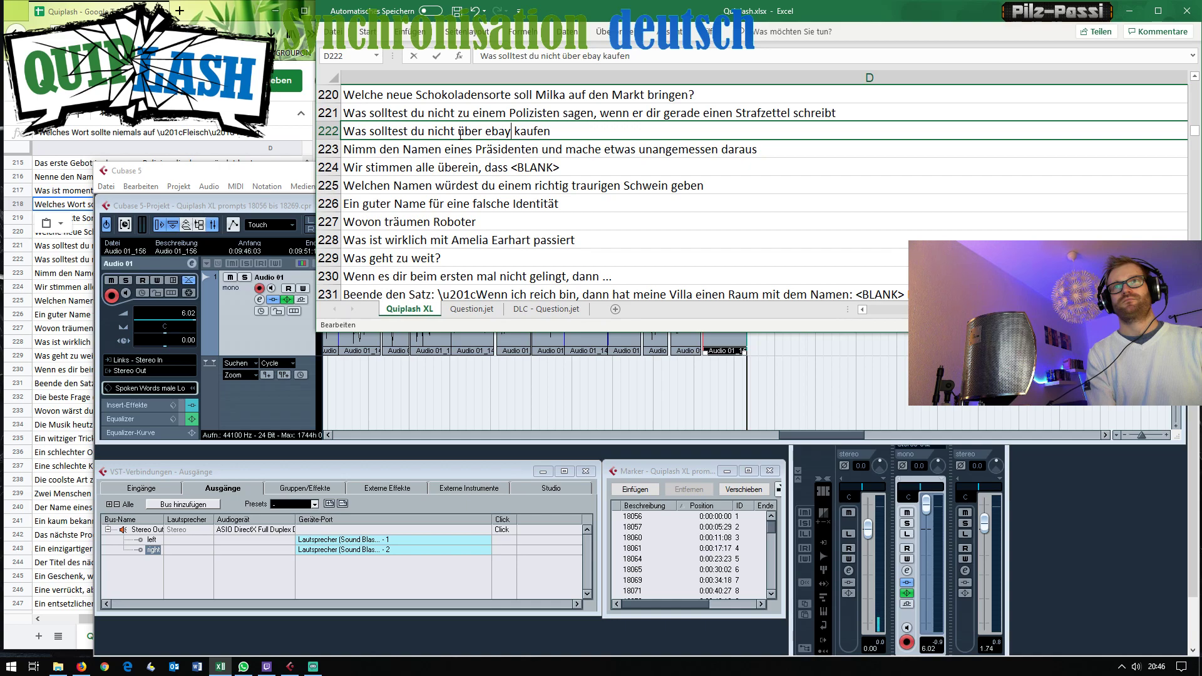
pyautogui.press('BackSpace')
pyautogui.press('BackSpace')
pyautogui.write('einazeigen')
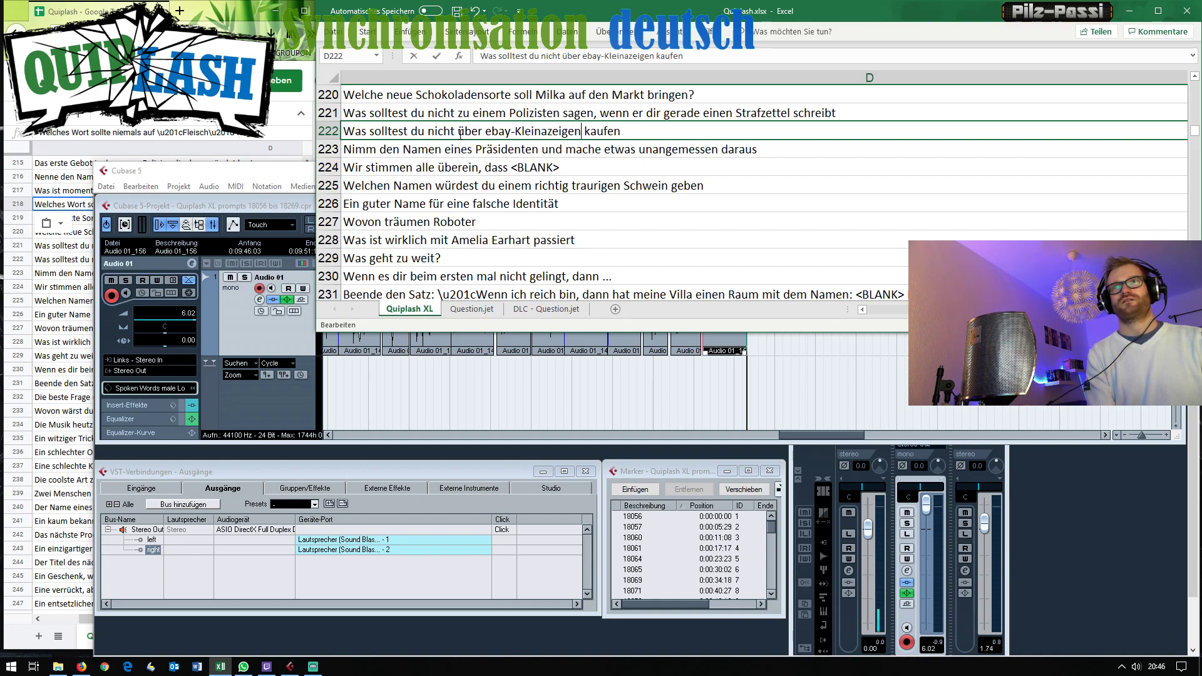
pyautogui.hotkey('ctrl', 'Return')
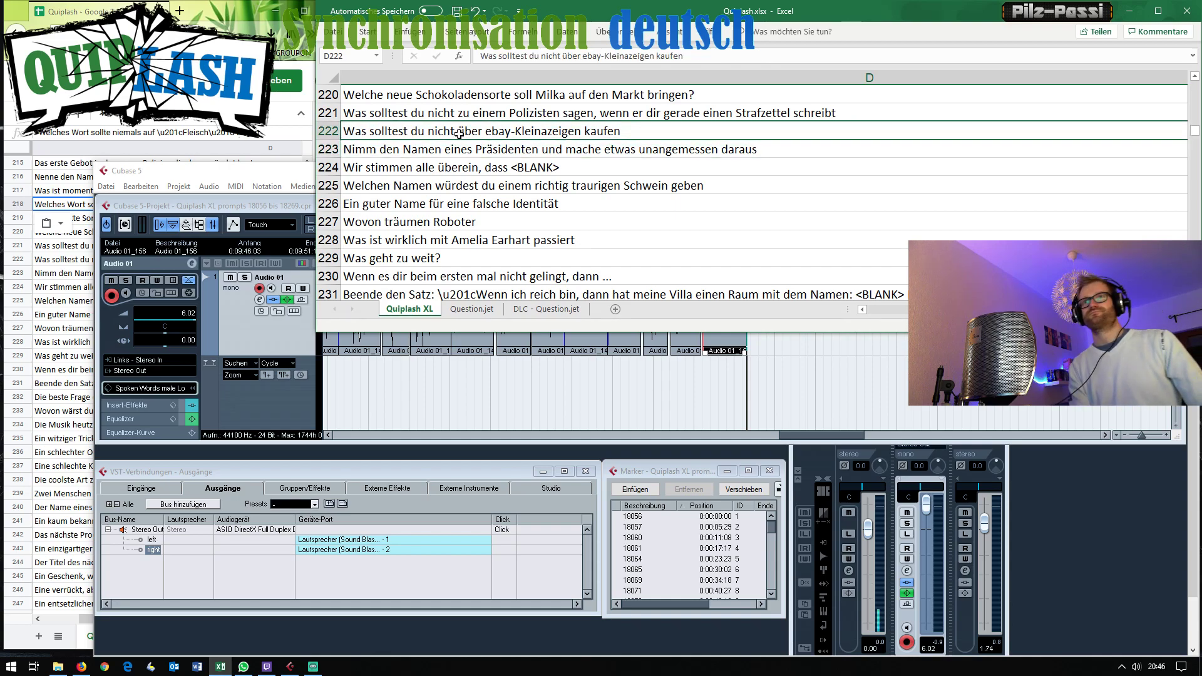
pyautogui.doubleClick(548, 131)
pyautogui.click(591, 143)
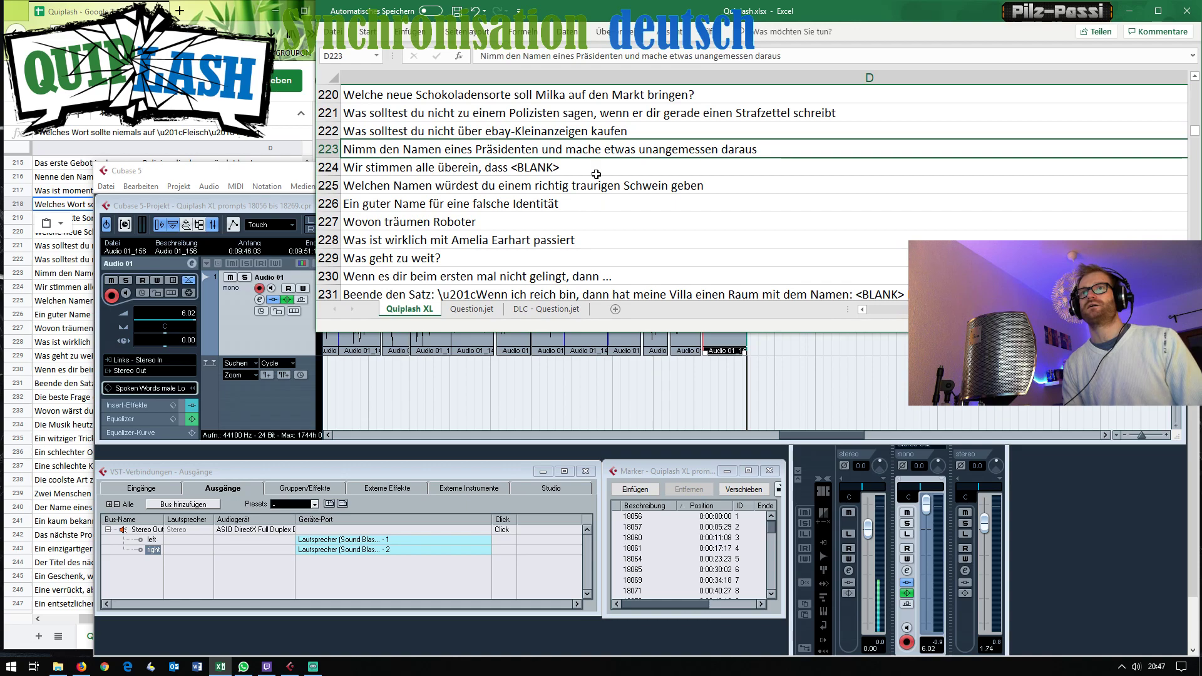
# Copy the reworded prompt from D222 and paste it over row 222's German text in the Google Sheets copy.
pyautogui.press('Up')
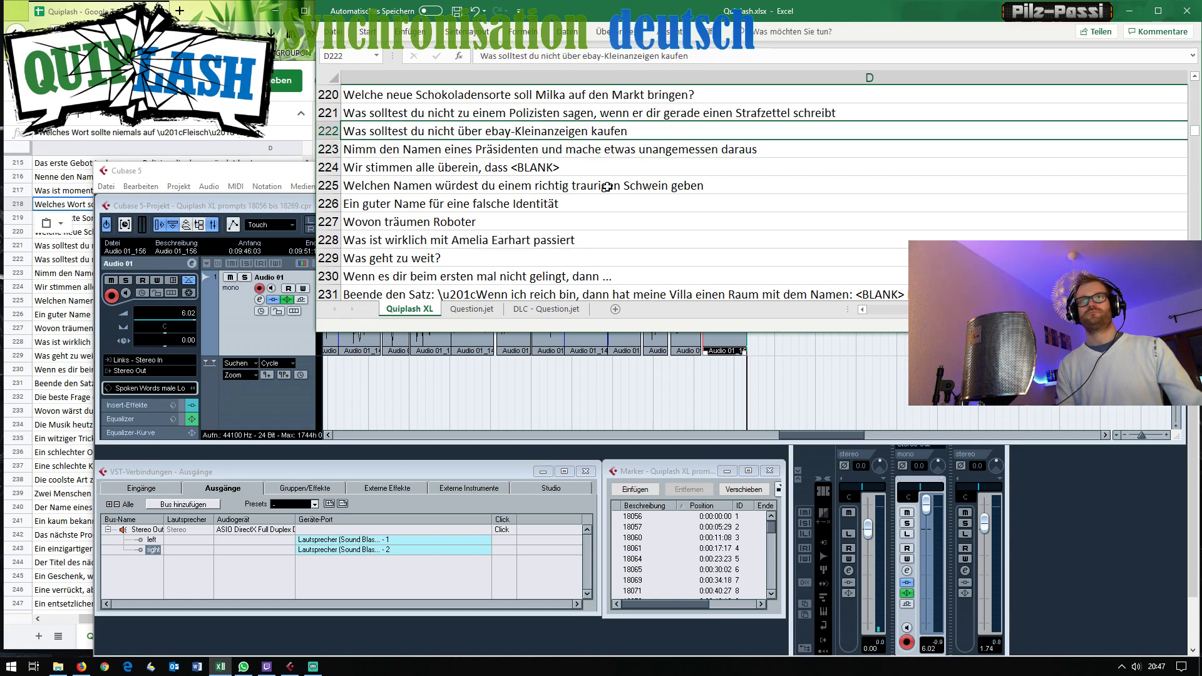
pyautogui.hotkey('ctrl', 'c')
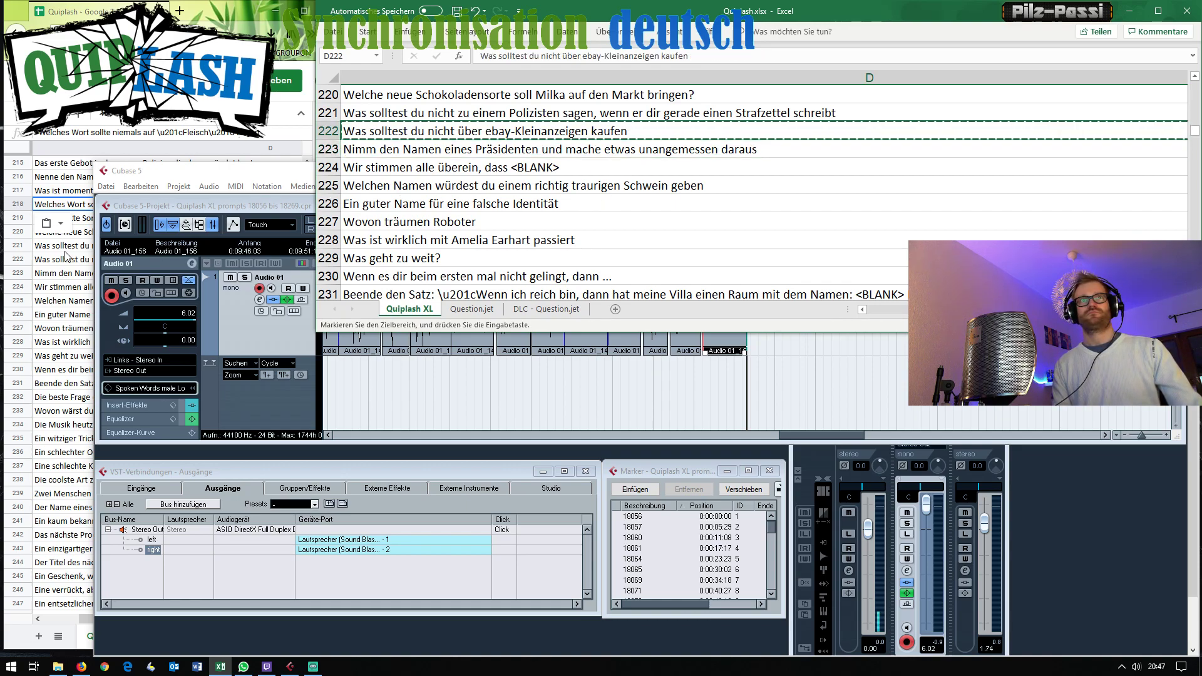
pyautogui.click(72, 249)
pyautogui.click(72, 248)
pyautogui.click(150, 259)
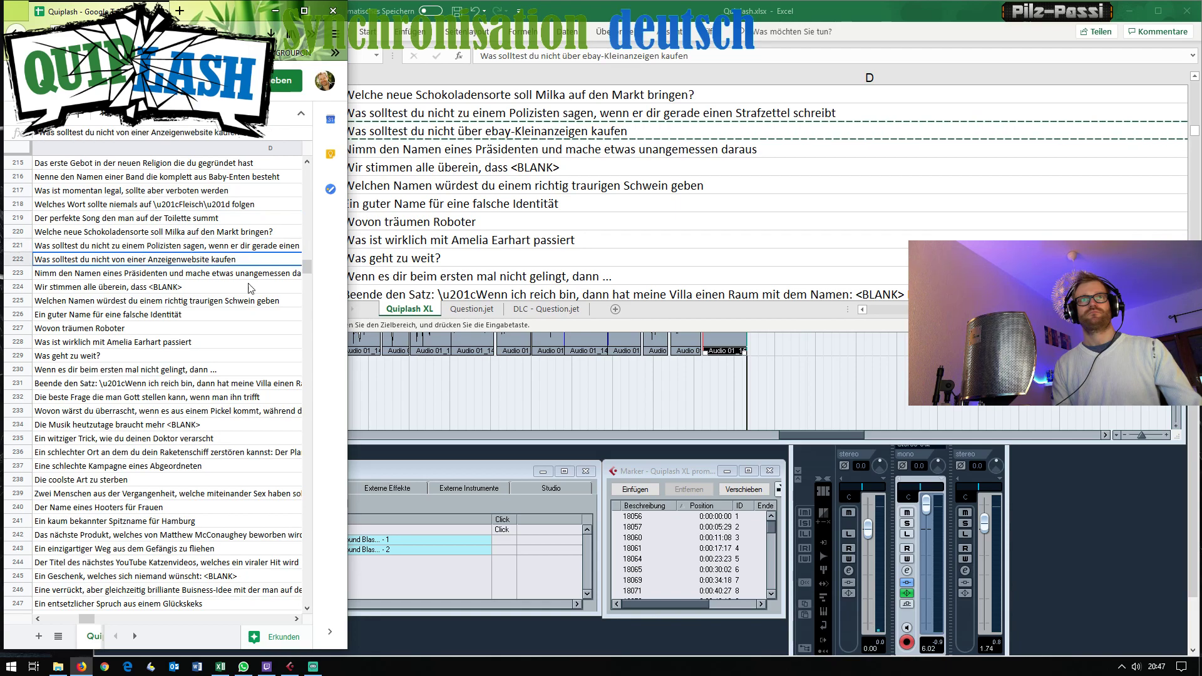
pyautogui.scroll(-1, 249, 286)
pyautogui.hotkey('ctrl', 'v')
pyautogui.hotkey('alt', 'Tab')
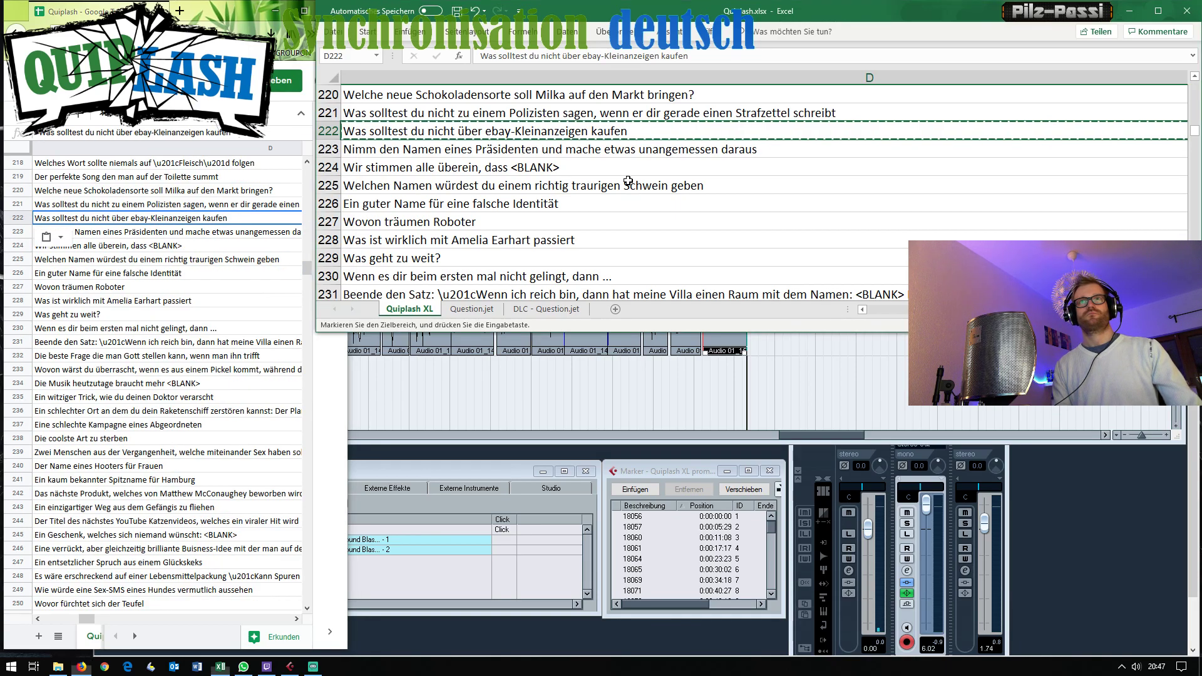
# In Cubase, record a take for the row 222 prompt on Audio 01 starting at about 9:51, and play it back.
pyautogui.click(751, 391)
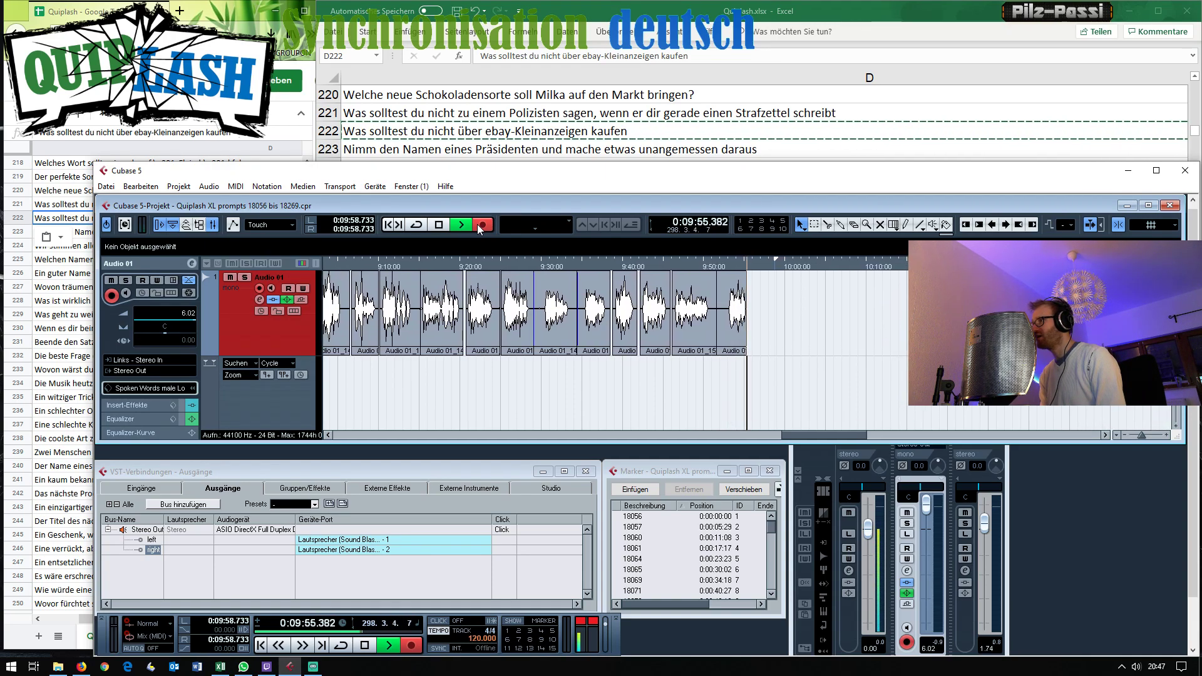
pyautogui.click(477, 224)
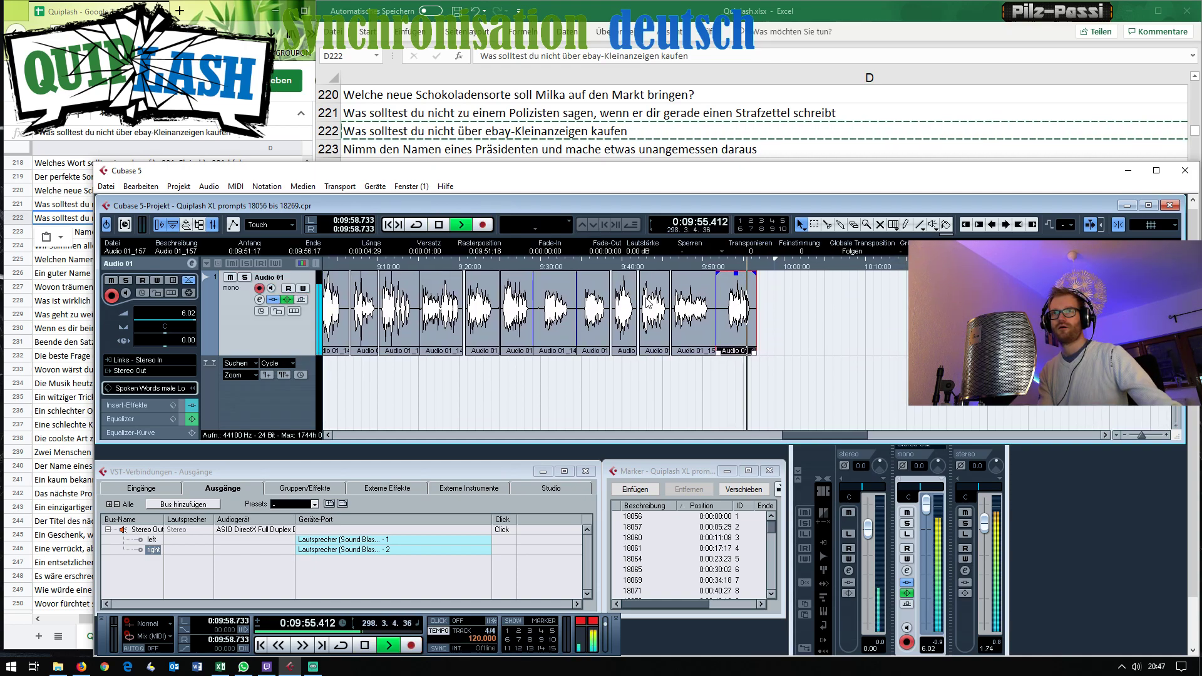
pyautogui.press('space')
pyautogui.press('n')
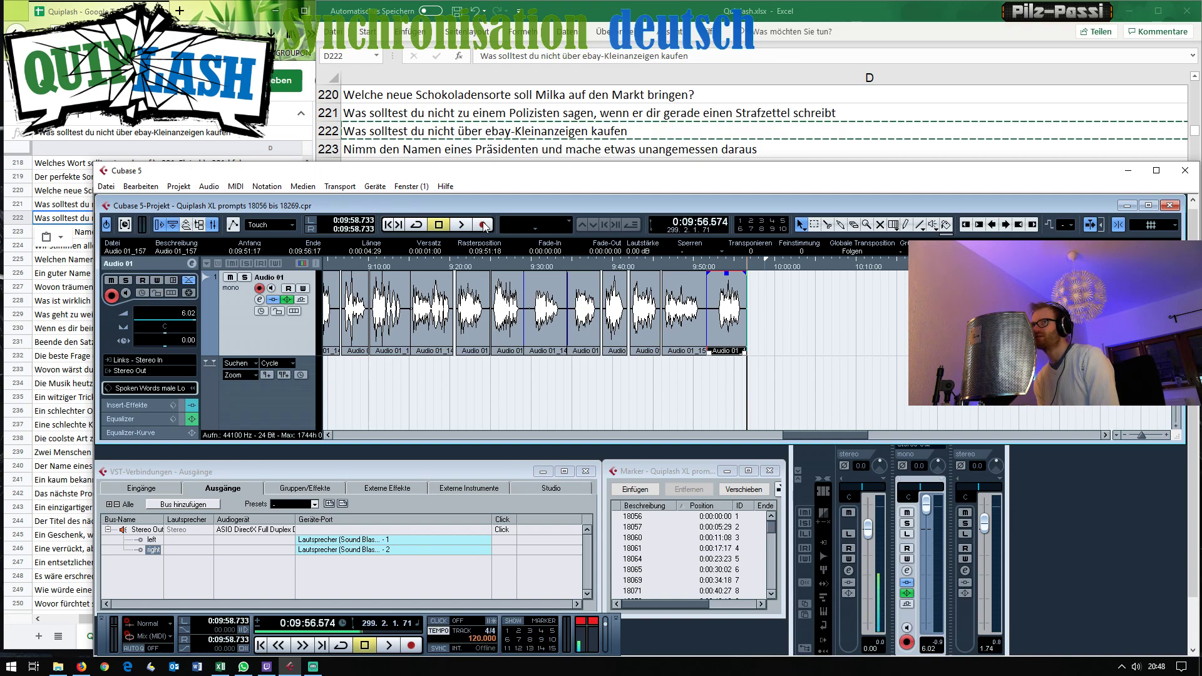
# In Excel, compare row 223 with its English original and replace "Präsidenten" with "Kanzlers" in D223.
pyautogui.click(517, 132)
pyautogui.press('Down')
pyautogui.press('Left')
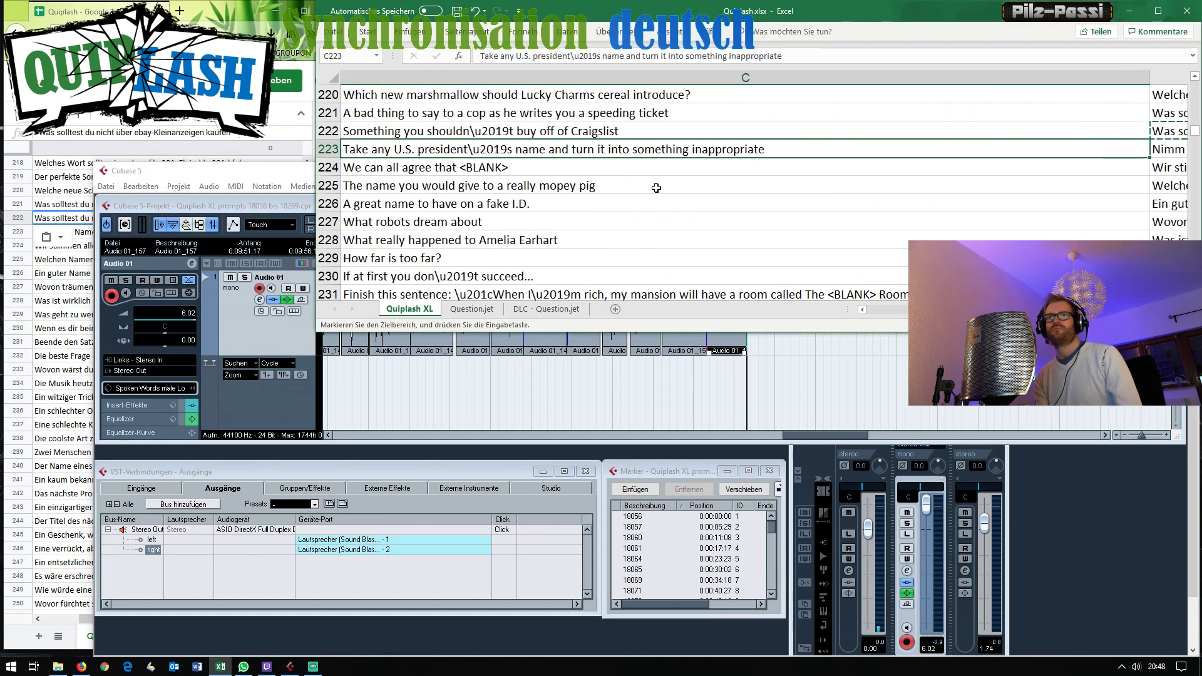
pyautogui.press('Right')
pyautogui.doubleClick(507, 149)
pyautogui.moveTo(541, 149); pyautogui.dragTo(479, 158)
pyautogui.write('Kanz')
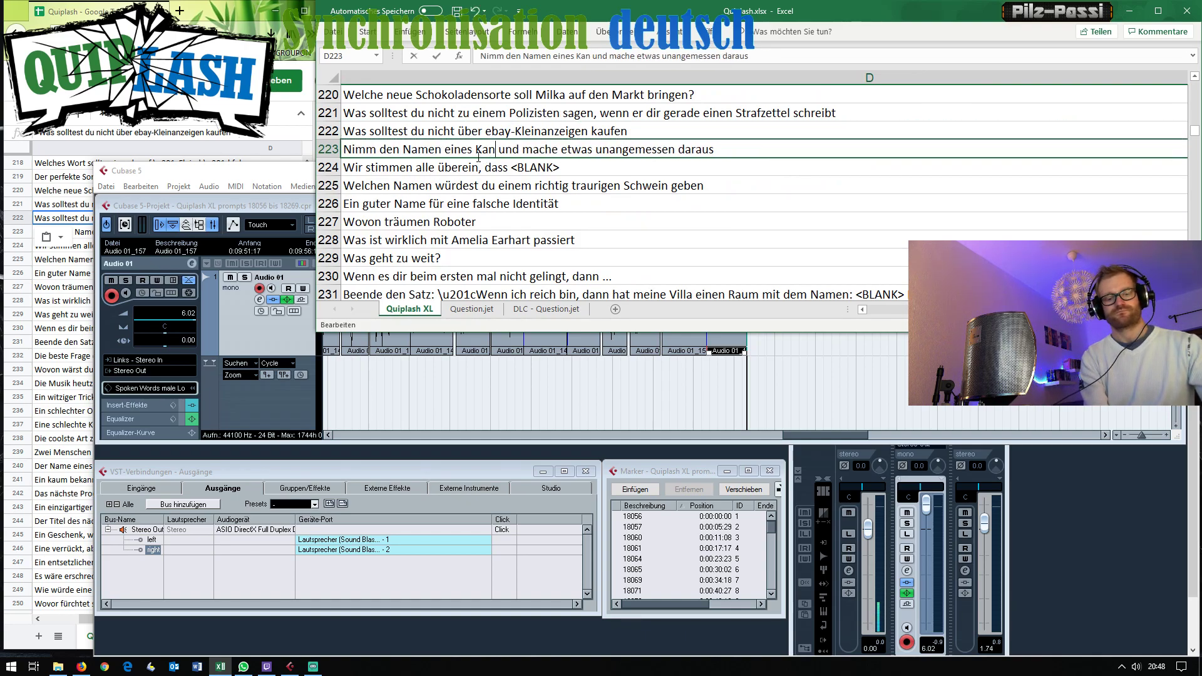
pyautogui.write('lers')
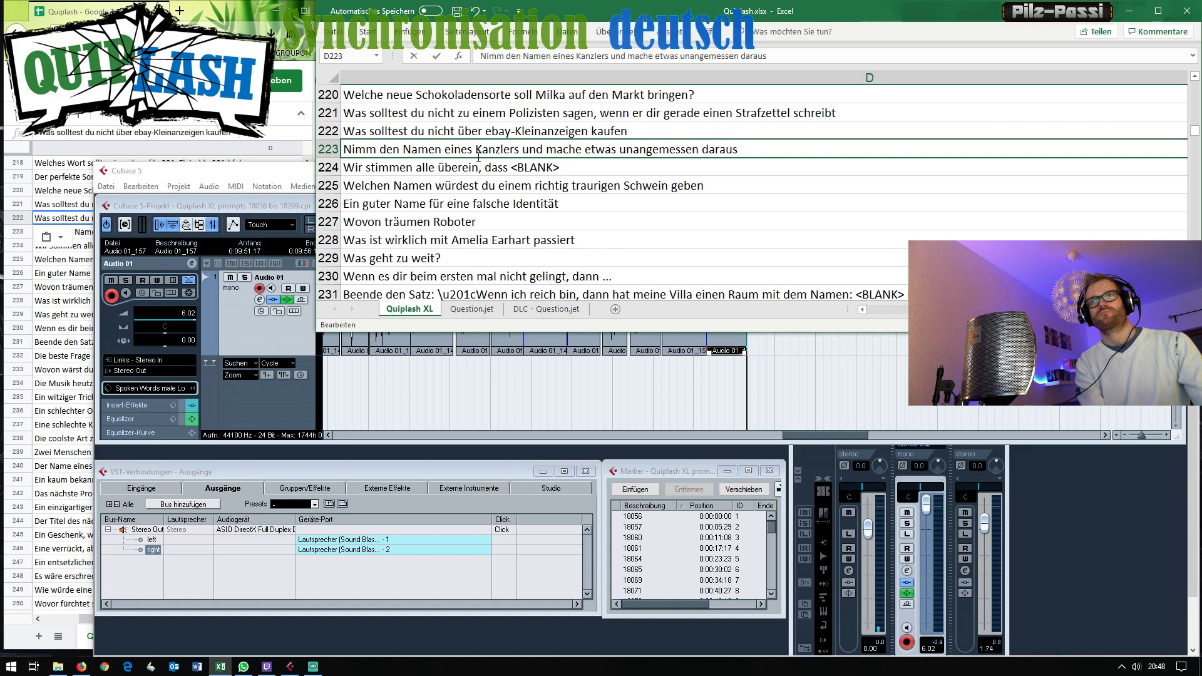
pyautogui.write('In')
pyautogui.press('BackSpace')
pyautogui.press('BackSpace')
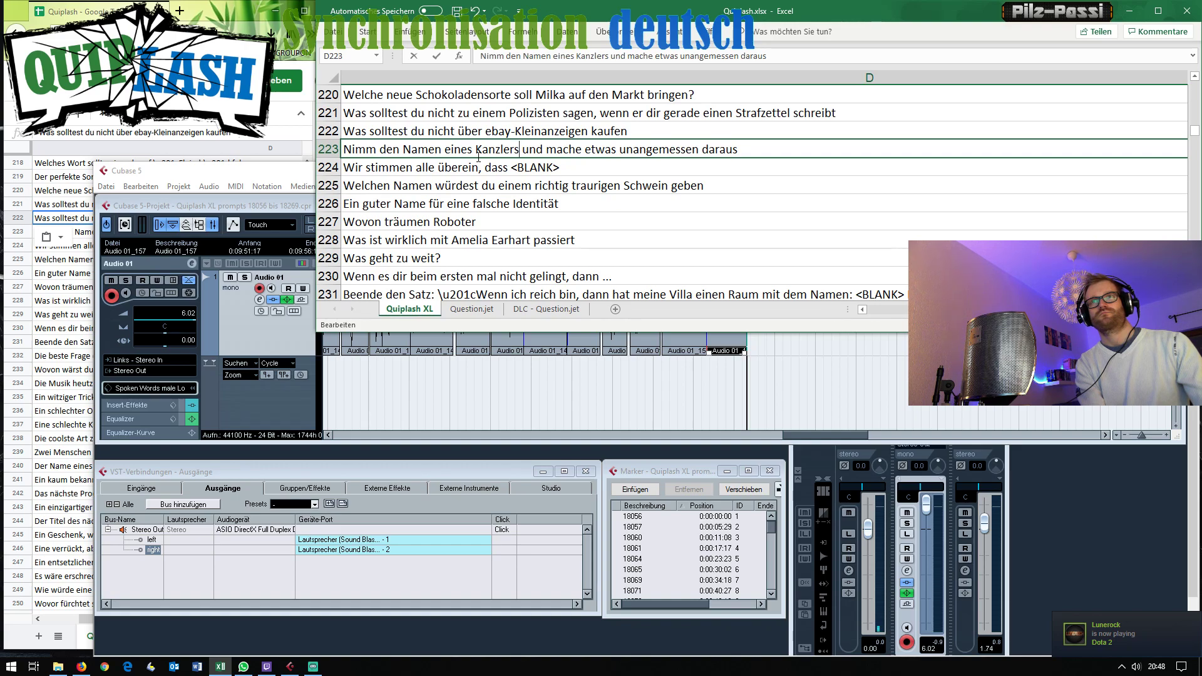
# Capitalize "Unangemessen" in the German prompt in D223 and commit the cell.
pyautogui.press('Right')
pyautogui.press('Right')
pyautogui.press('Right')
pyautogui.press('Right')
pyautogui.press('Right')
pyautogui.press('Right')
pyautogui.press('Right')
pyautogui.press('Right')
pyautogui.press('Right')
pyautogui.press('Right')
pyautogui.press('Right')
pyautogui.press('Right')
pyautogui.press('Right')
pyautogui.press('Right')
pyautogui.press('Right')
pyautogui.press('Right')
pyautogui.press('Right')
pyautogui.press('Right')
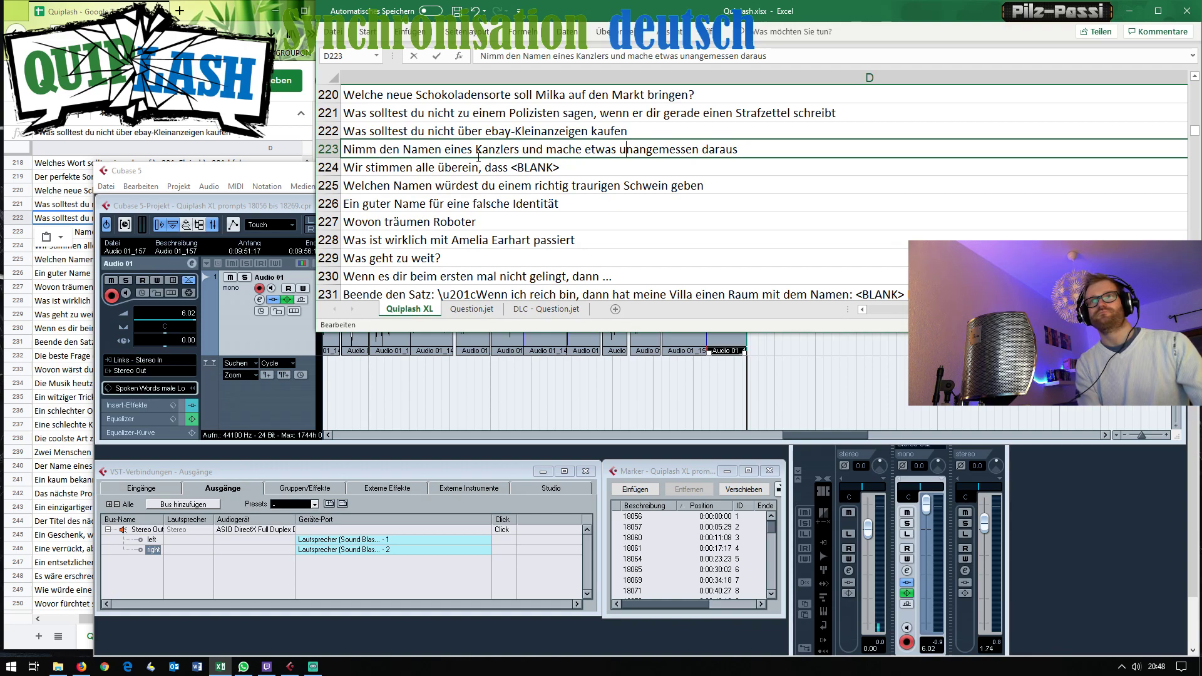
pyautogui.press('BackSpace')
pyautogui.write('U')
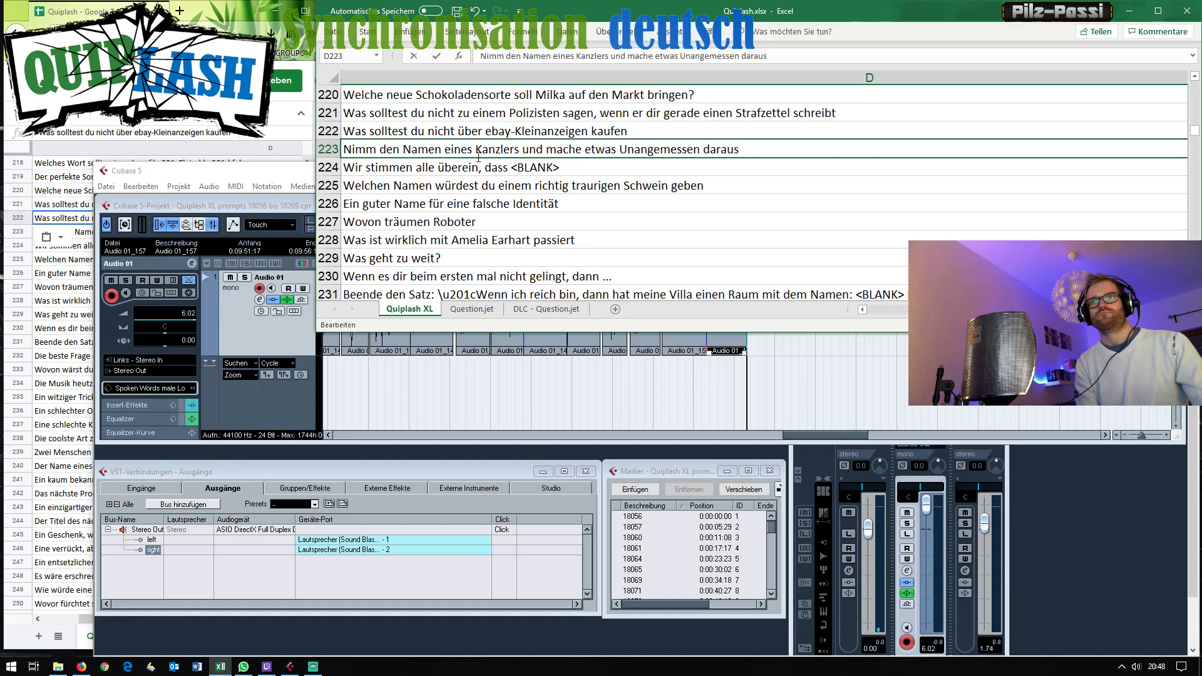
pyautogui.press('Return')
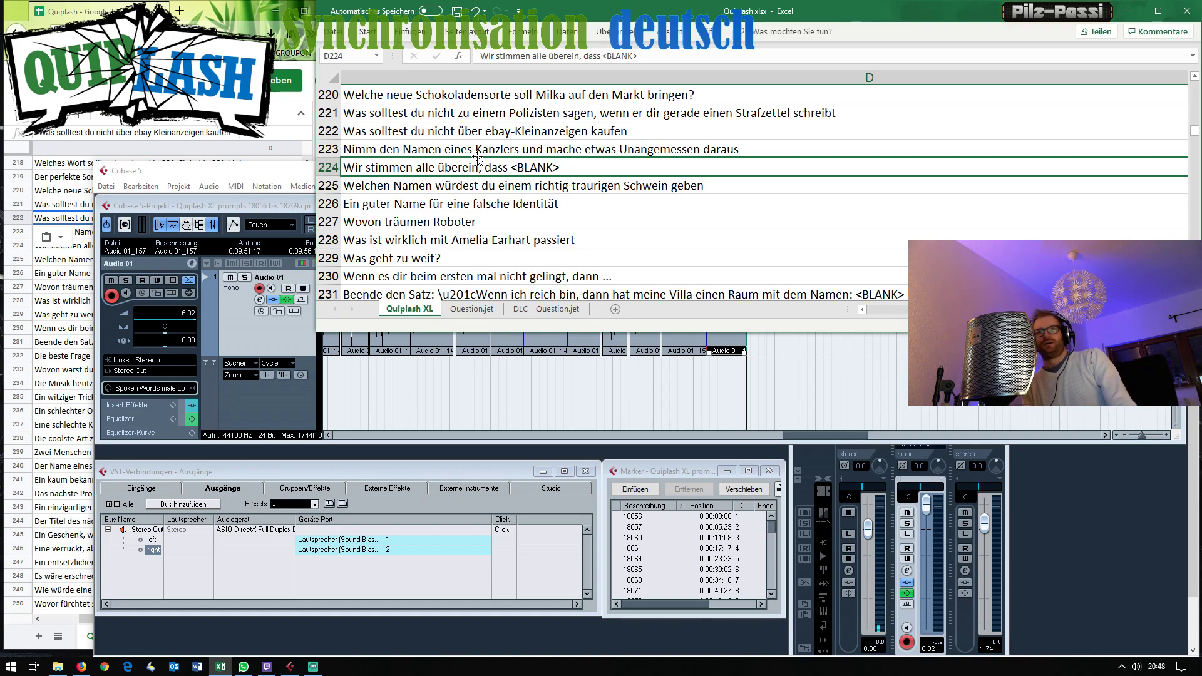
# Copy the reworded prompt from D223 over row 223's German text in the Google Sheets copy, and return to Excel at D224.
pyautogui.press('Up')
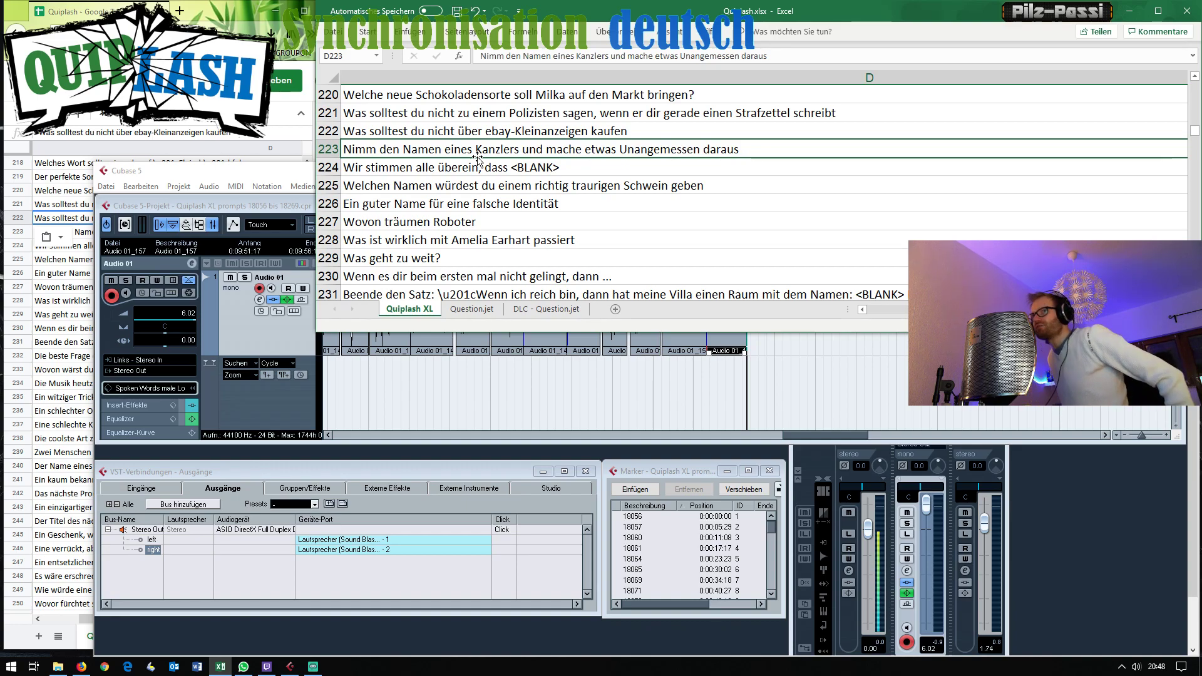
pyautogui.hotkey('ctrl', 'c')
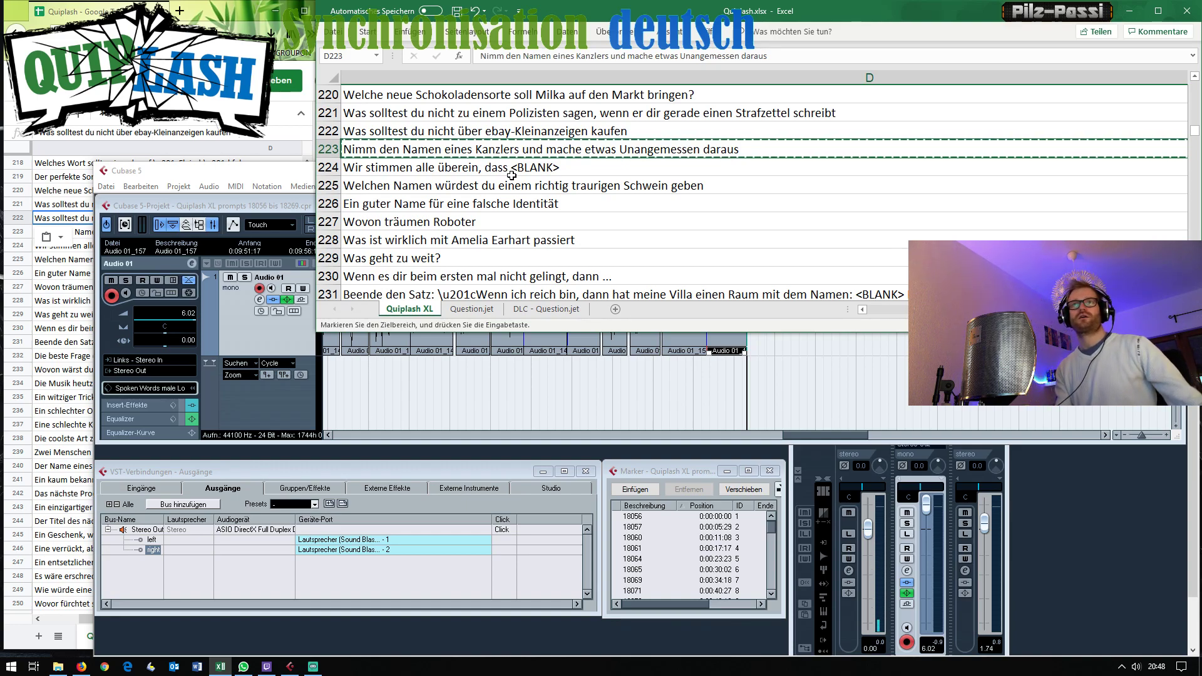
pyautogui.click(80, 238)
pyautogui.hotkey('ctrl', 'v')
pyautogui.click(572, 152)
pyautogui.press('Down')
# In Cubase, record a take for the row 223 prompt on Audio 01 starting at about 9:56, and play back its second attempt.
pyautogui.click(794, 348)
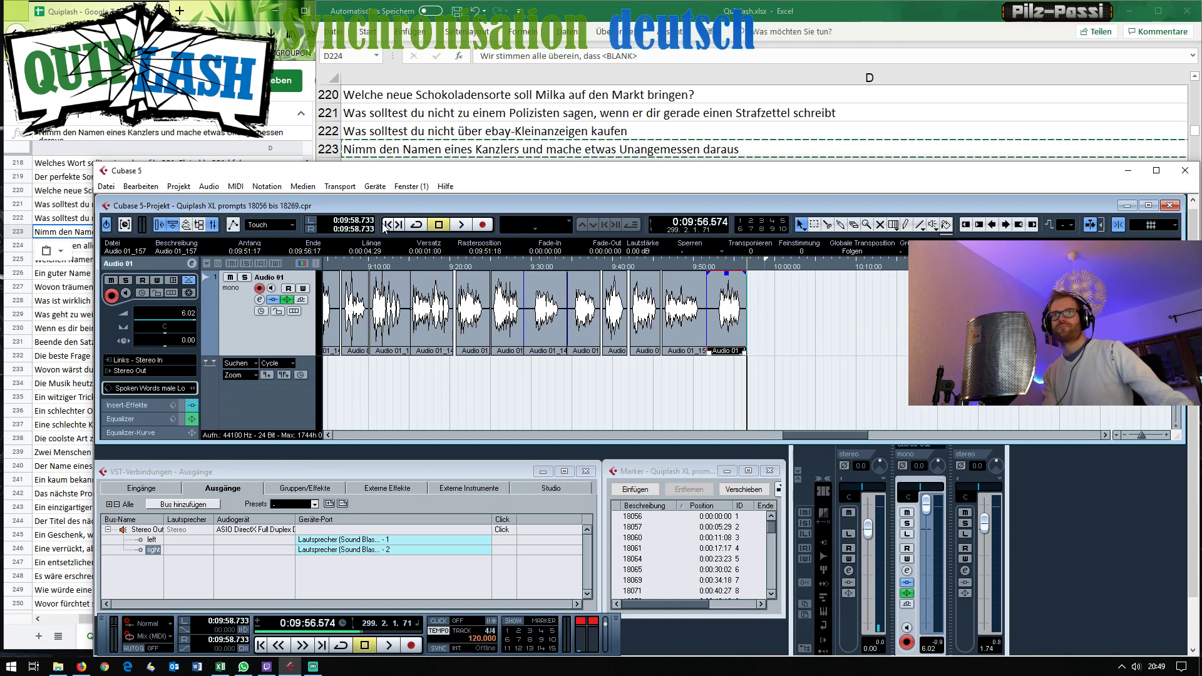
pyautogui.click(481, 229)
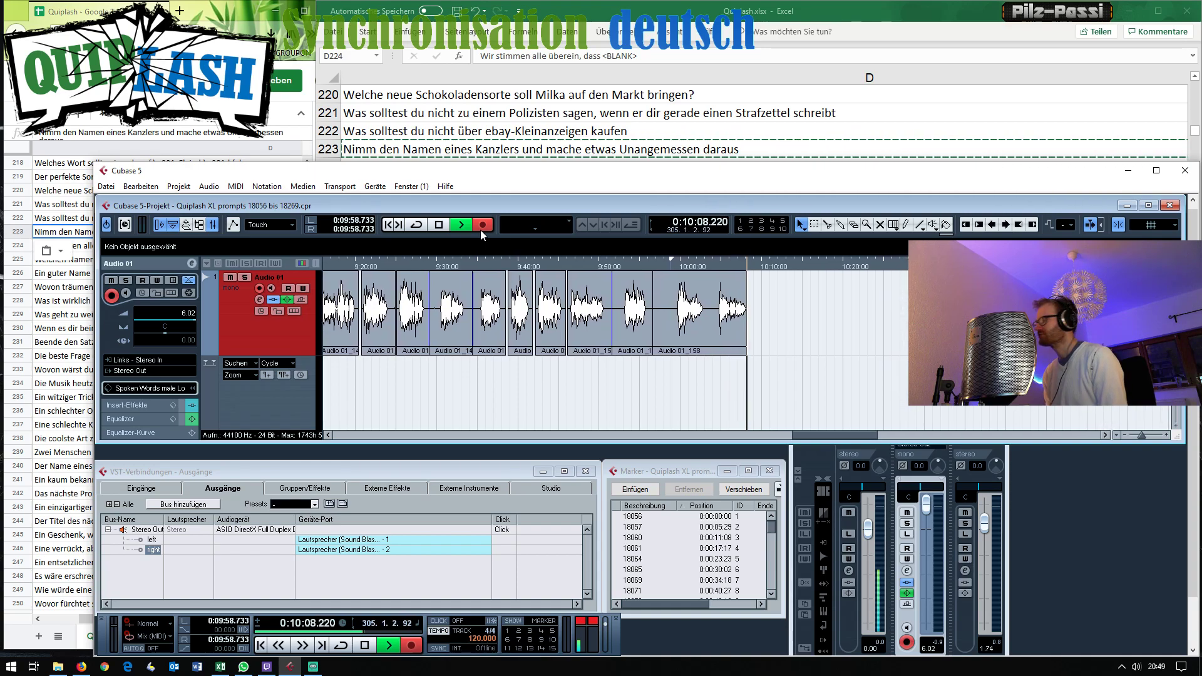
pyautogui.press('space')
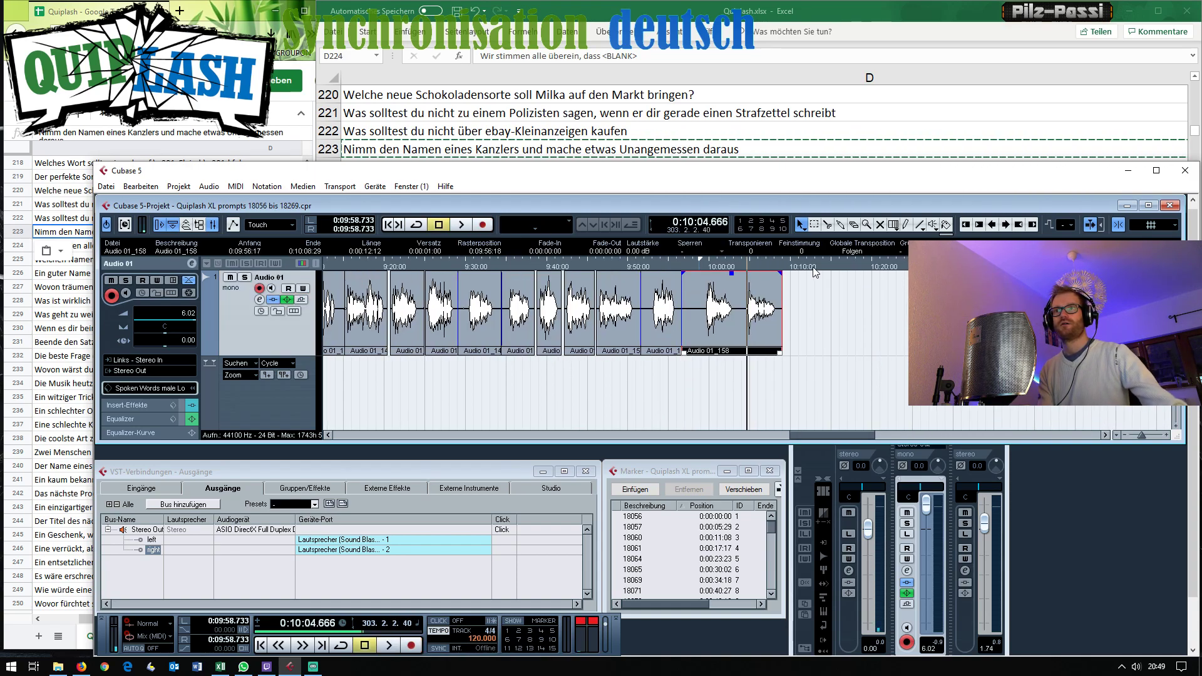
pyautogui.click(718, 322)
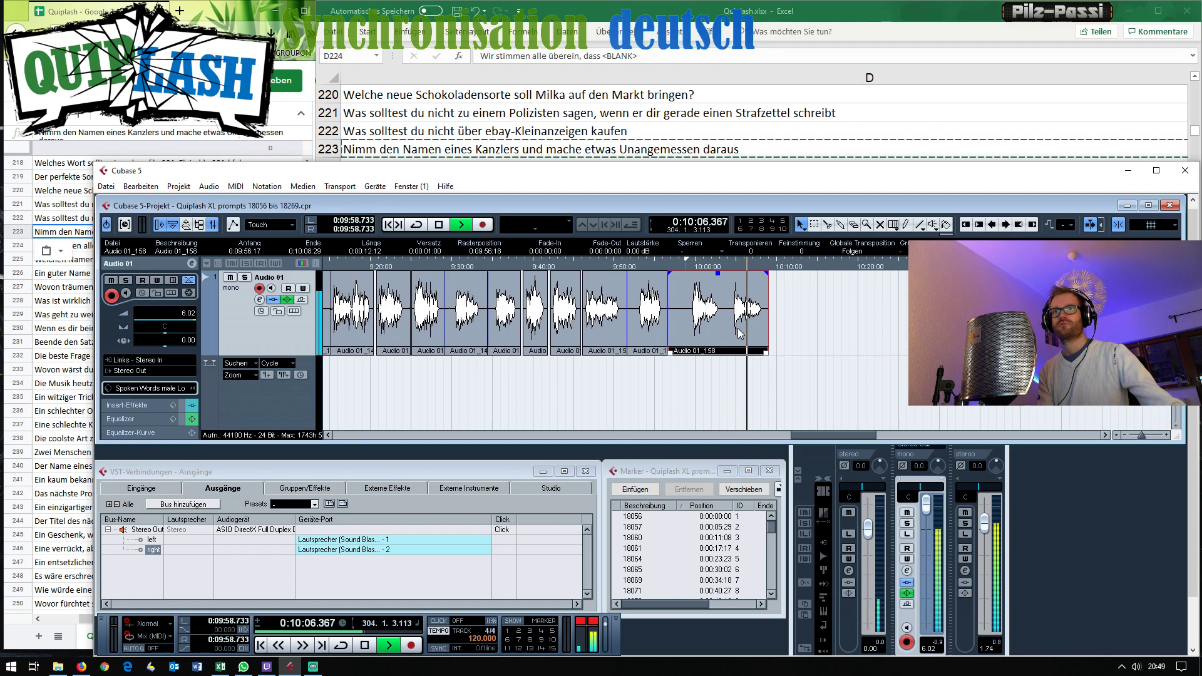
pyautogui.press('space')
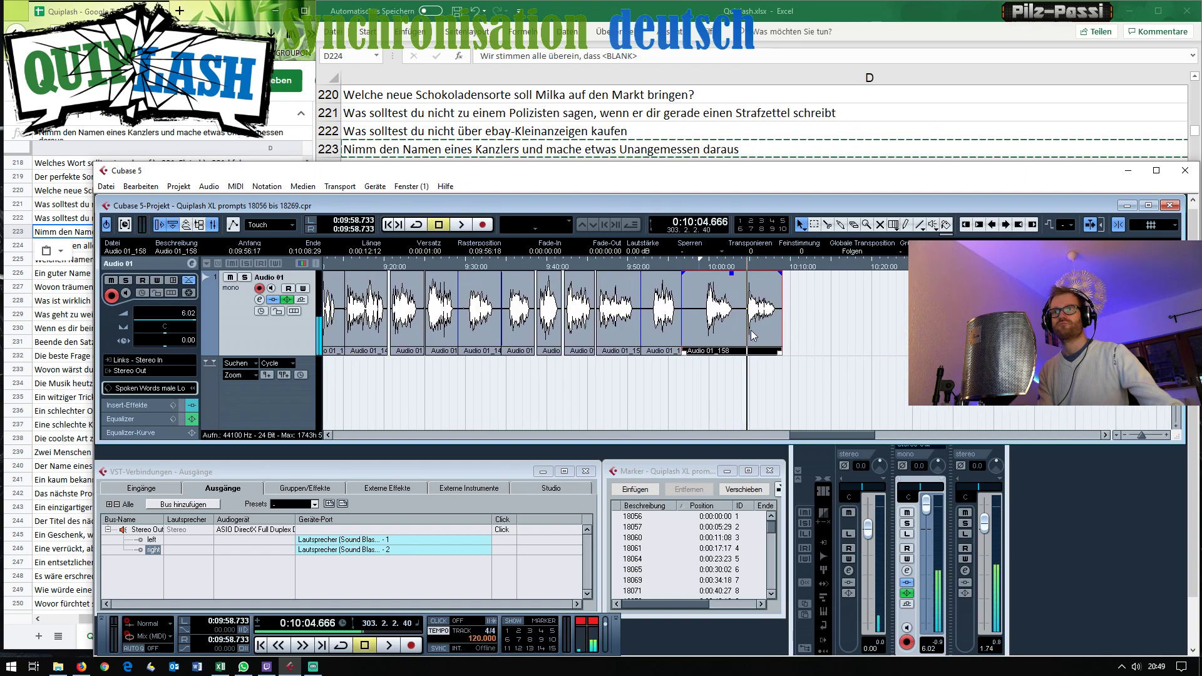
# Cut the first attempt off the row 223 take and move the remaining part back to about 9:57, beside the preceding clip.
pyautogui.hotkey('alt', 'x')
pyautogui.moveTo(718, 322); pyautogui.dragTo(706, 349)
pyautogui.hotkey('alt', 'Tab')
pyautogui.scroll(-1, 629, 131)
pyautogui.hotkey('alt', 'Tab')
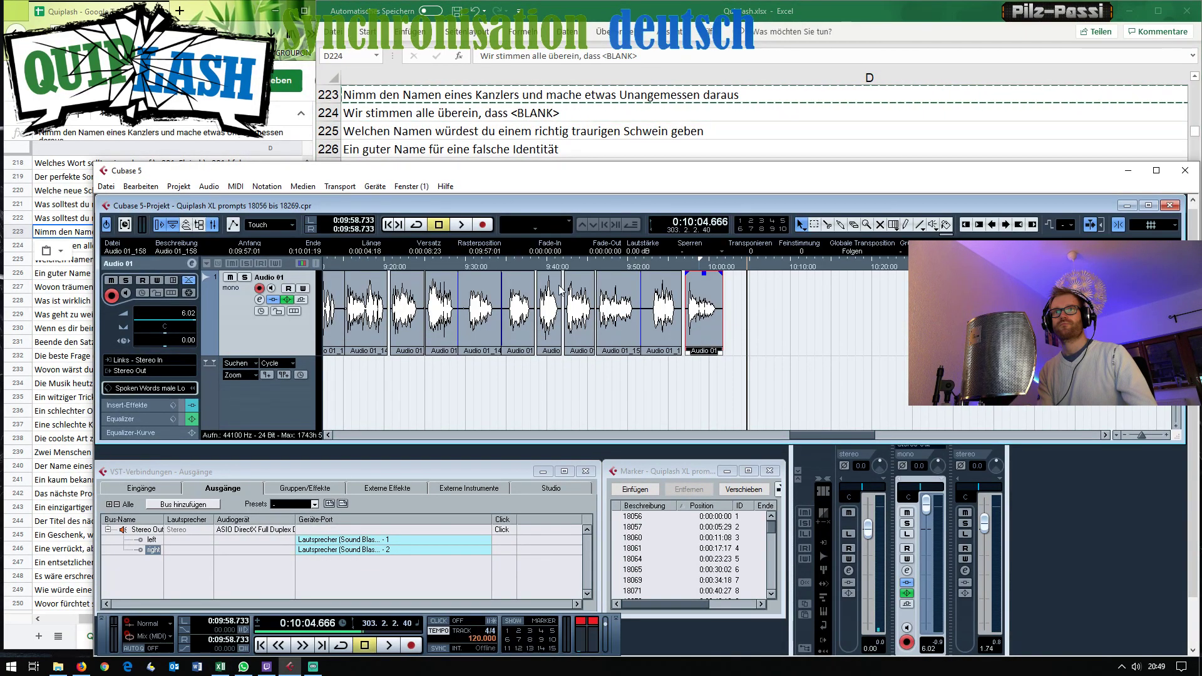